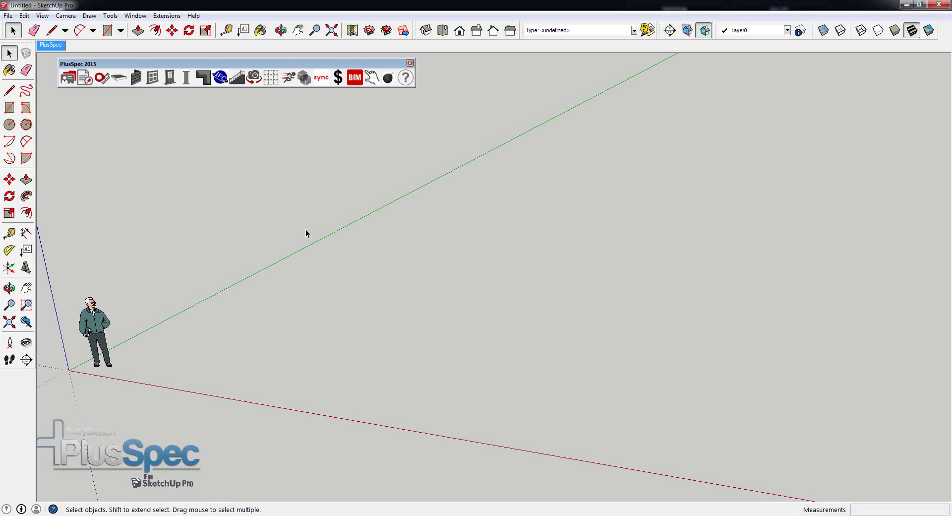
- Confirm Wall Tool settings for a 2740mm high Brick Veneer wall with 2100mm header
click(136, 78)
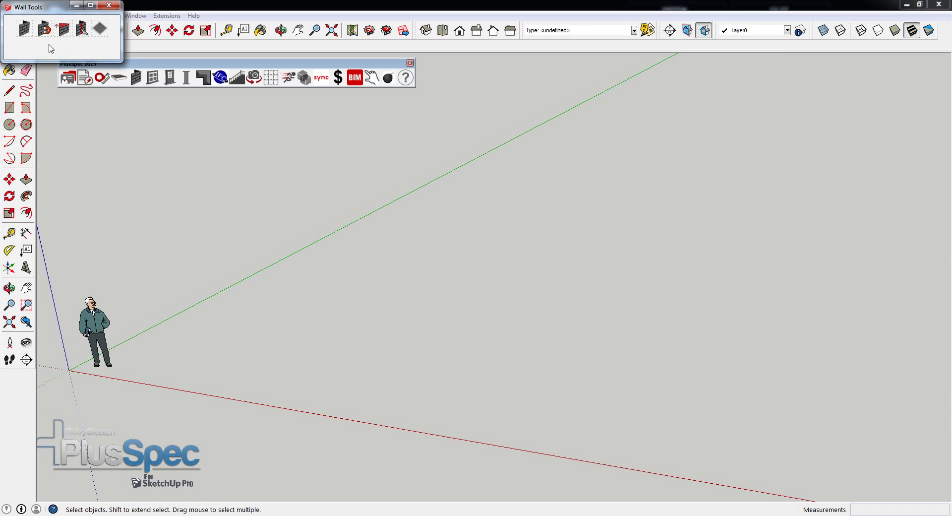
click(25, 31)
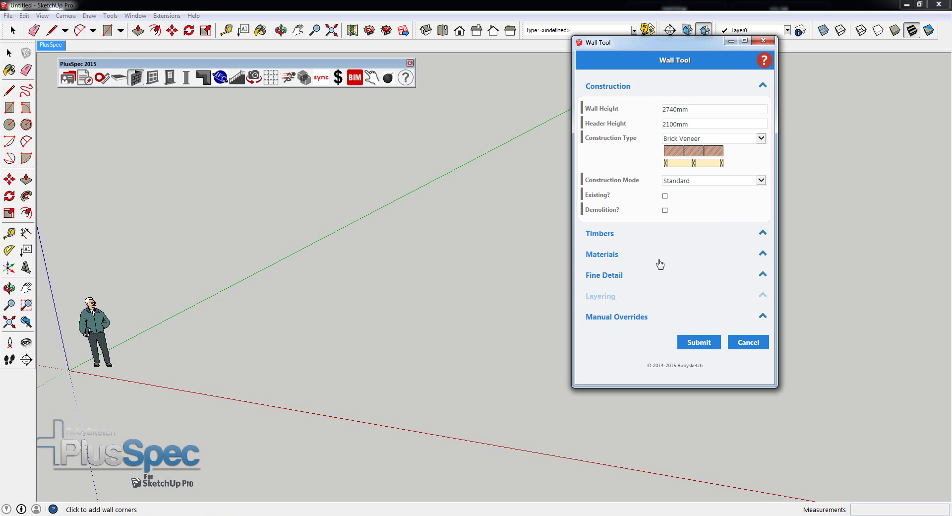
click(699, 343)
- Draw the stepped wall loop, including 2370, 5665, 5213 and 1921mm runs, closing at the start
click(519, 408)
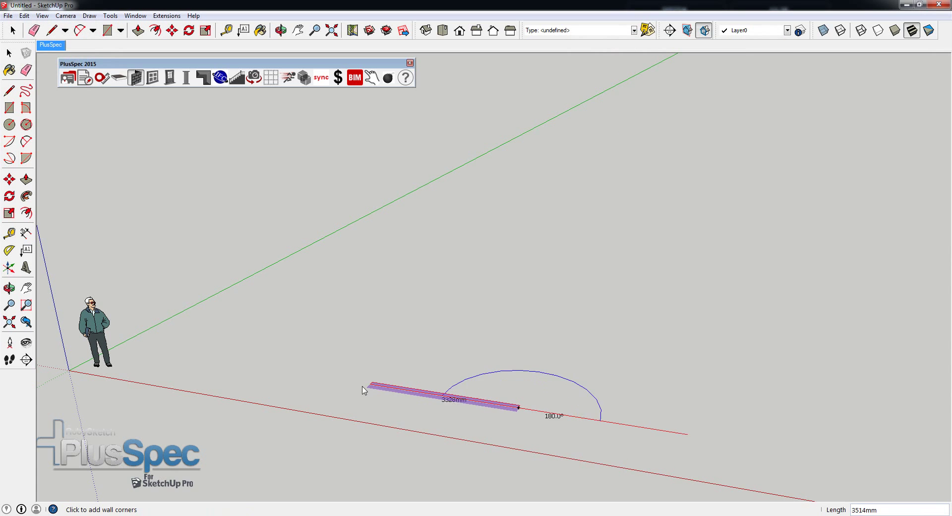
click(329, 378)
click(364, 346)
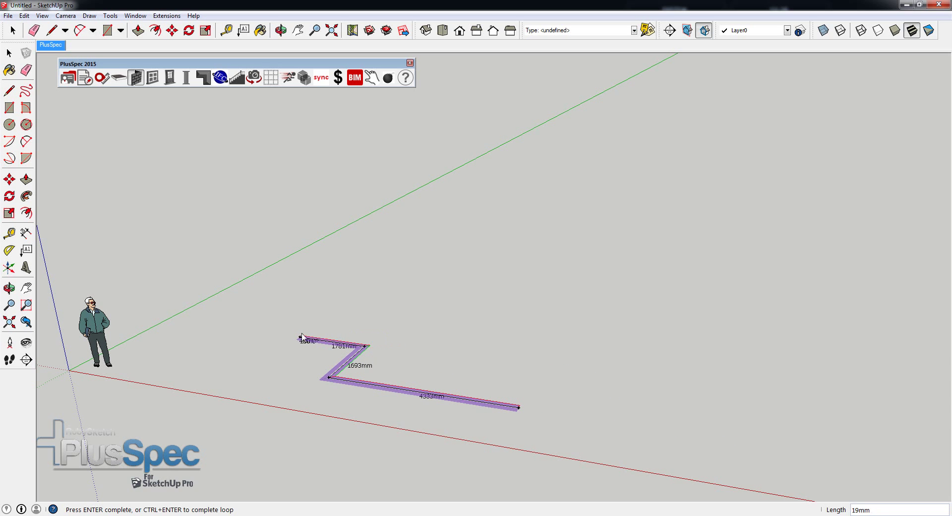
click(300, 337)
click(385, 275)
click(457, 283)
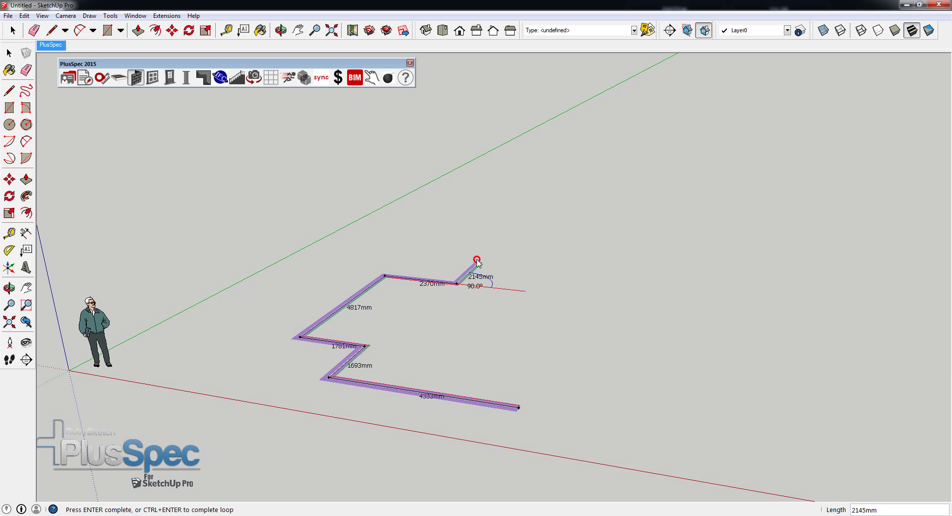
click(479, 261)
click(655, 279)
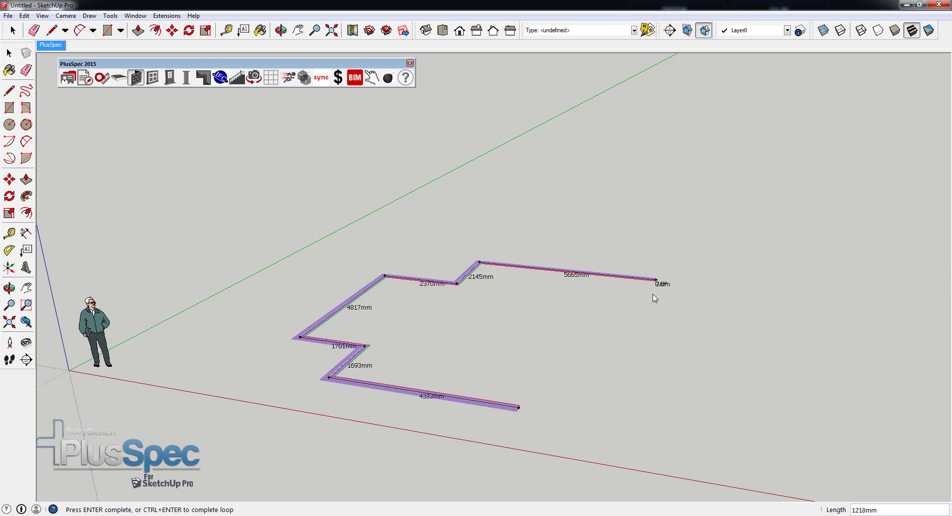
click(636, 351)
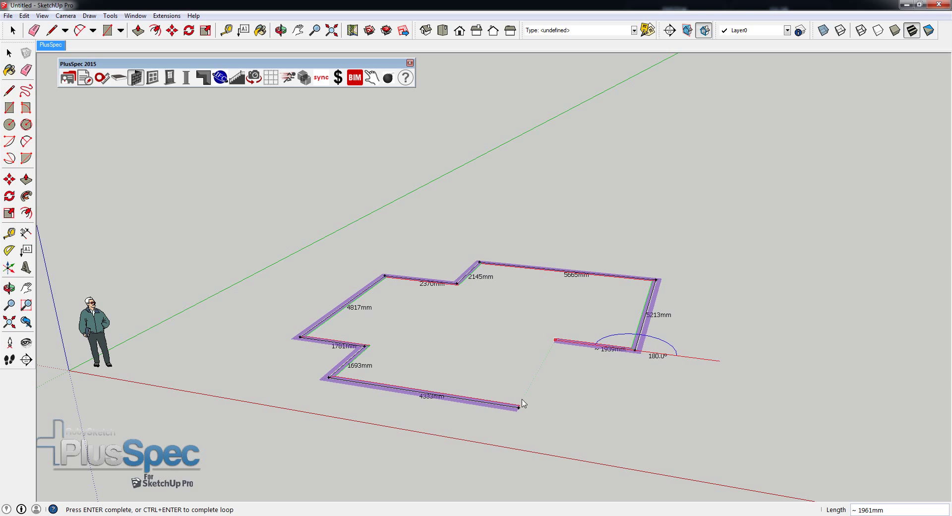
click(556, 339)
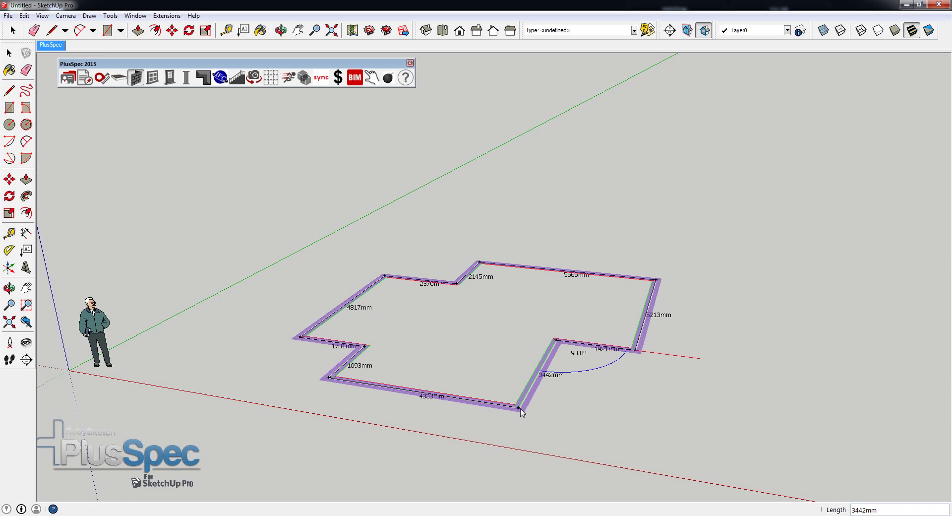
click(518, 407)
- Orbit to a higher view of the new walls and return to selecting
middle_drag(522, 411, 684, 336)
middle_drag(554, 323, 490, 298)
key(space)
- Generate a 25-pitch metal hip roof with gutters from the walls via Roof from Walls
right_click(488, 298)
mouse_move(547, 454)
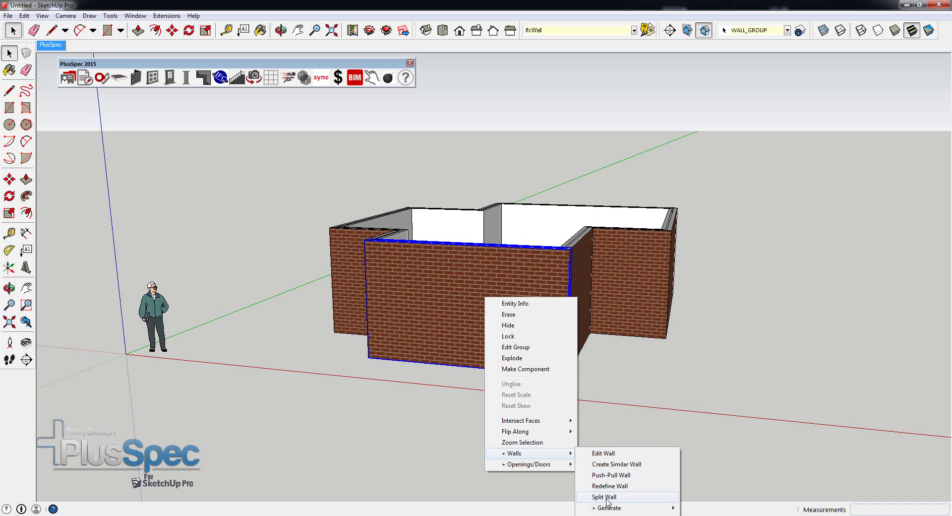
mouse_move(631, 508)
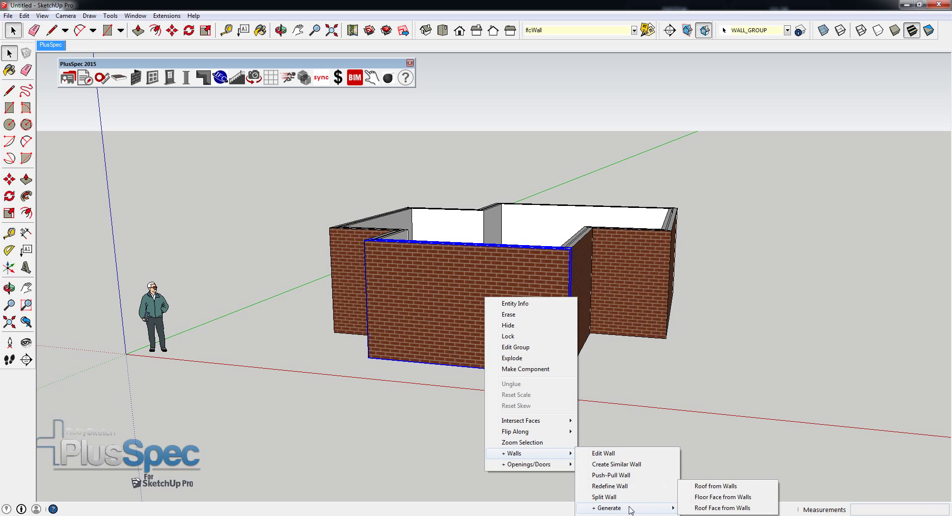
click(720, 496)
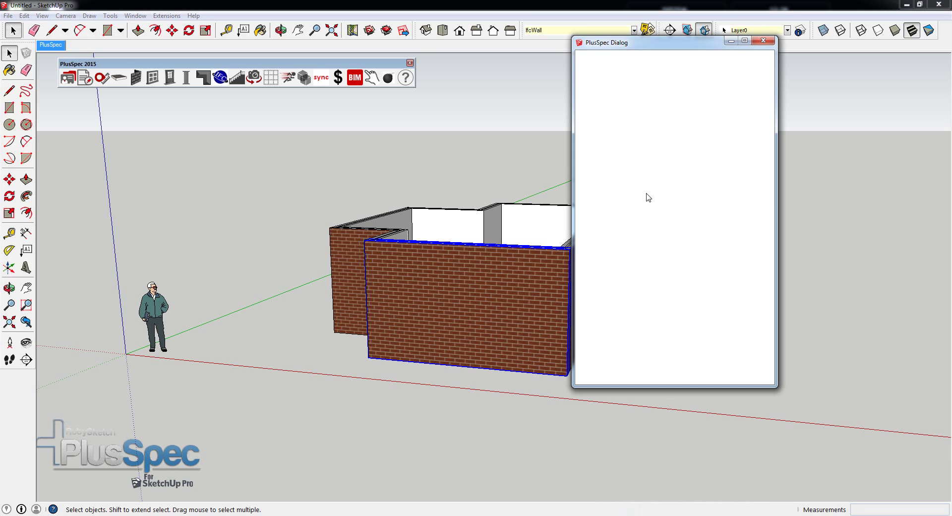
click(698, 326)
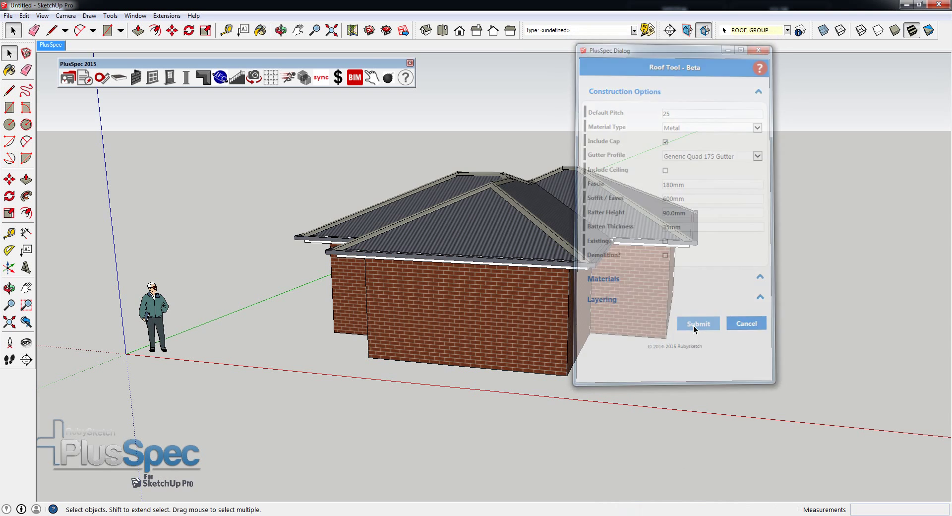
- Orbit to a lower, turned view of the house and bring up Scene Options
scroll(454, 269, up, 3)
middle_drag(459, 275, 638, 250)
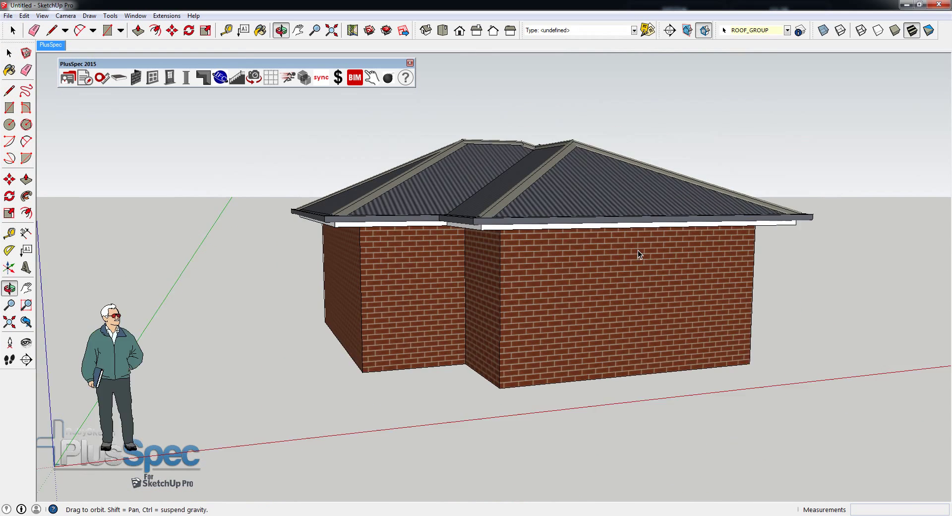
scroll(638, 250, down, 3)
click(255, 78)
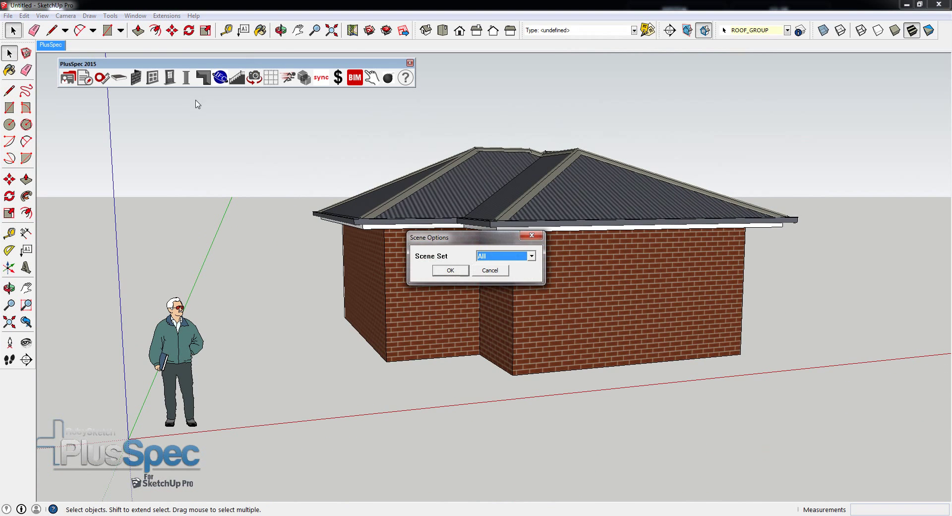
- Create the Scene Set All scenes and view the ELV 1 front elevation with the middle wall selected
click(446, 270)
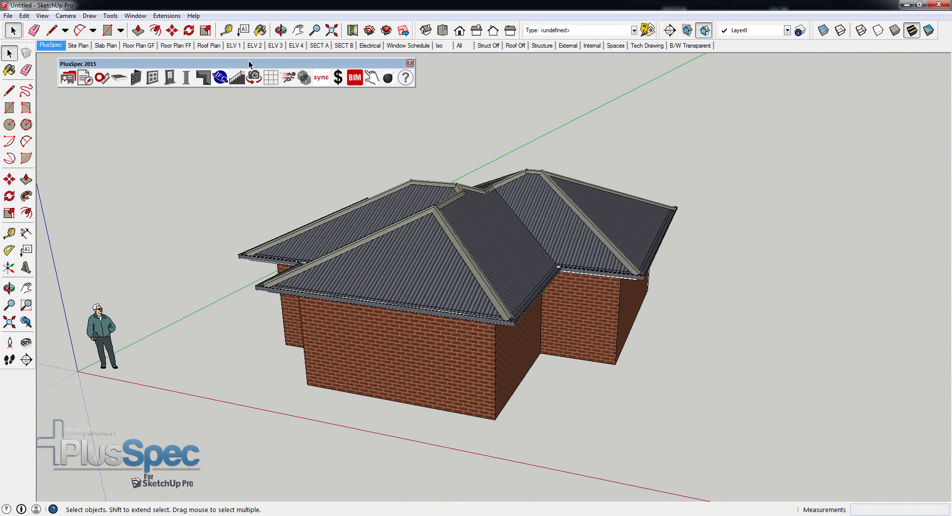
click(234, 45)
click(532, 340)
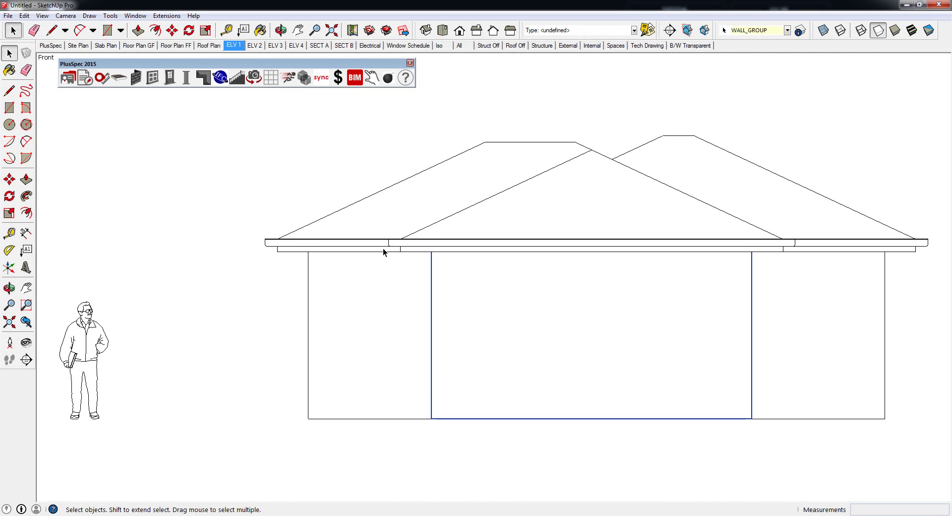
click(141, 80)
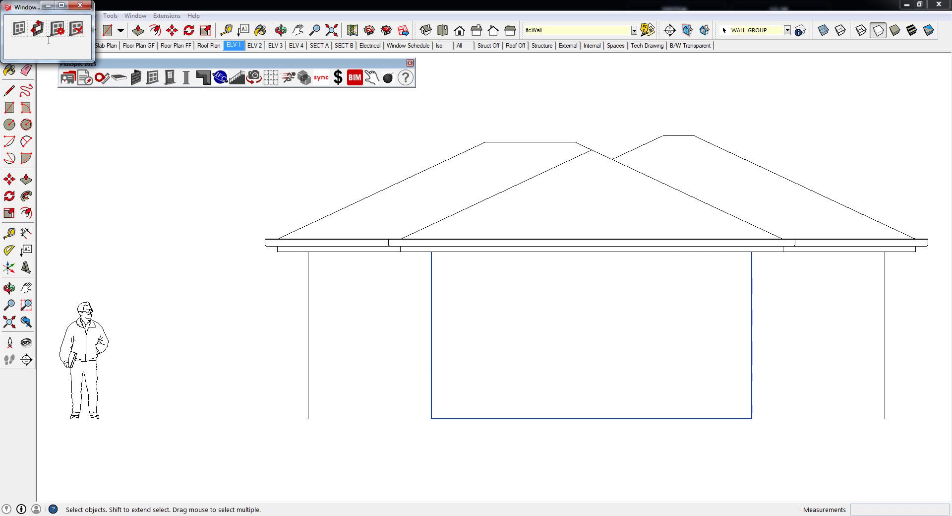
- Set the Window Tool component to Louvre Window (AWS Vantage), 1100mm high, 2100mm header
click(20, 32)
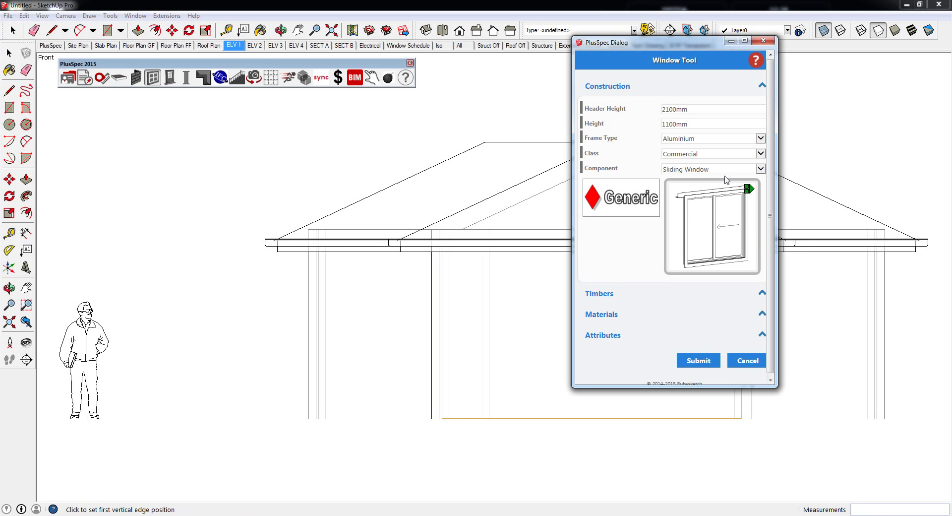
click(727, 170)
click(719, 348)
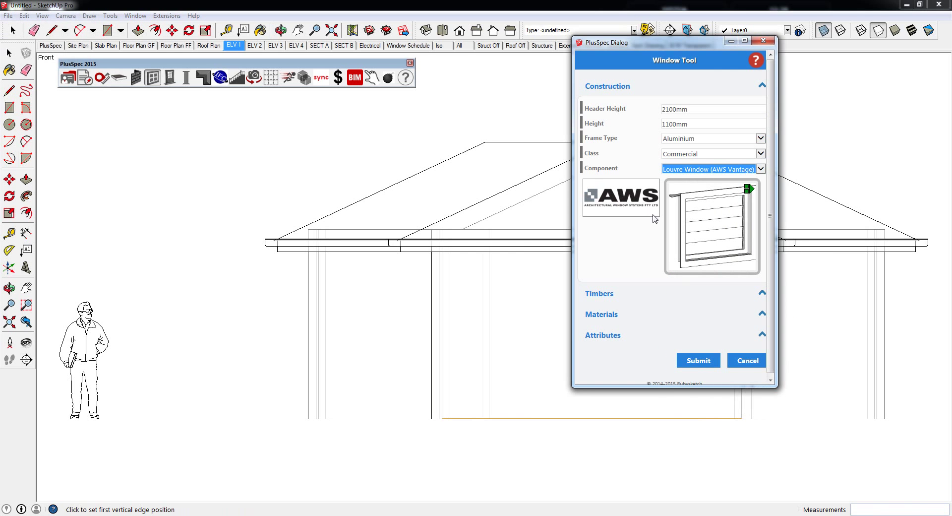
click(701, 360)
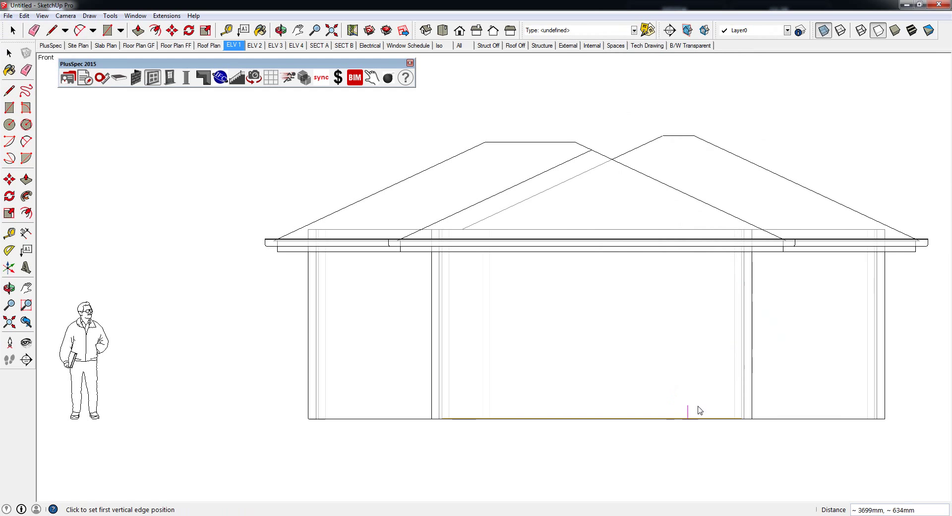
- Place the louvre window between two edge points on the middle front wall
click(708, 411)
click(631, 410)
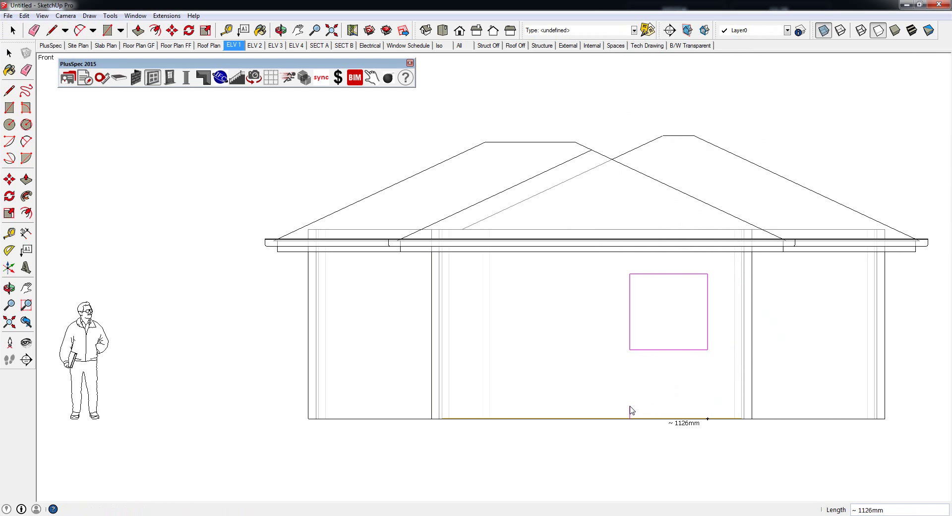
key(space)
click(629, 404)
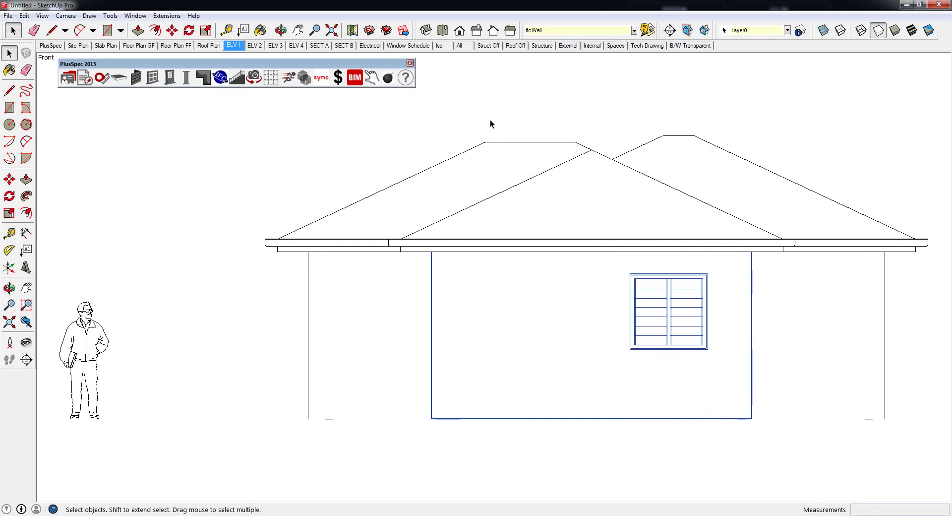
click(490, 120)
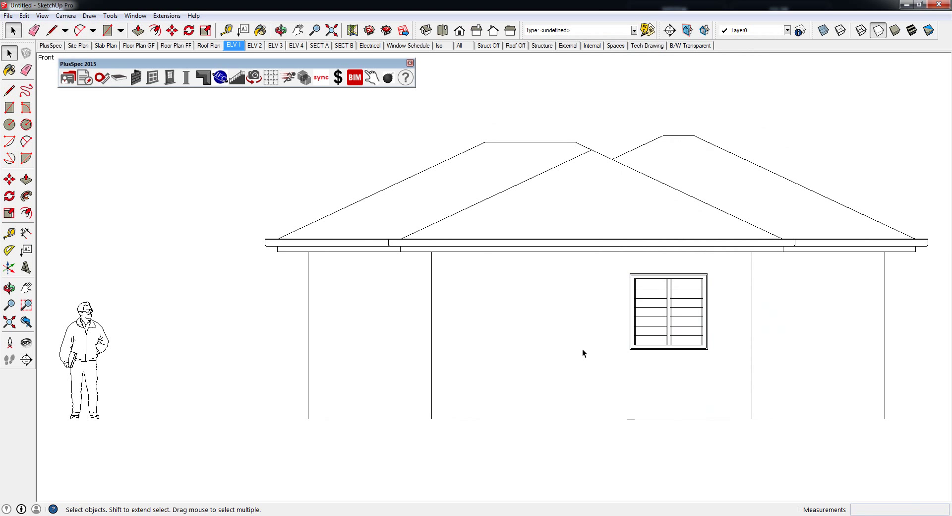
- Show the All scene and orbit to a three-quarter view of the house
click(463, 47)
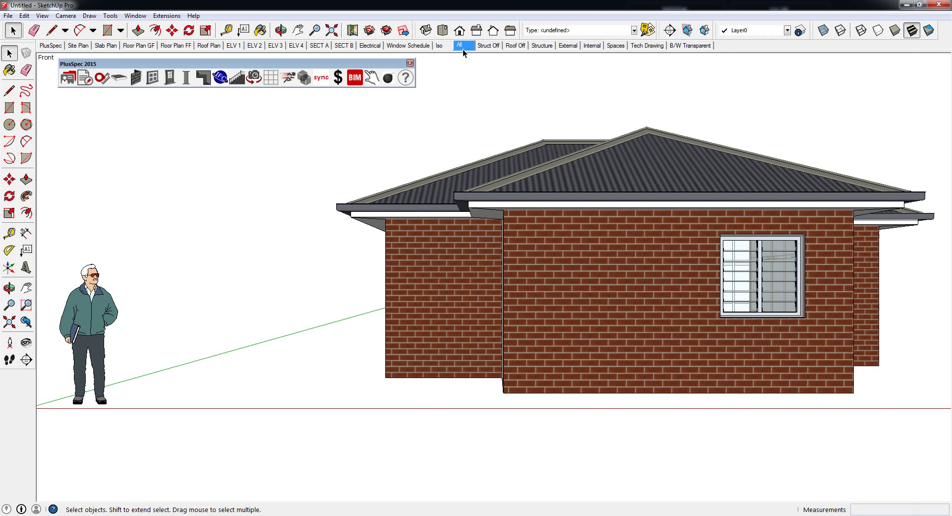
middle_drag(677, 205, 632, 251)
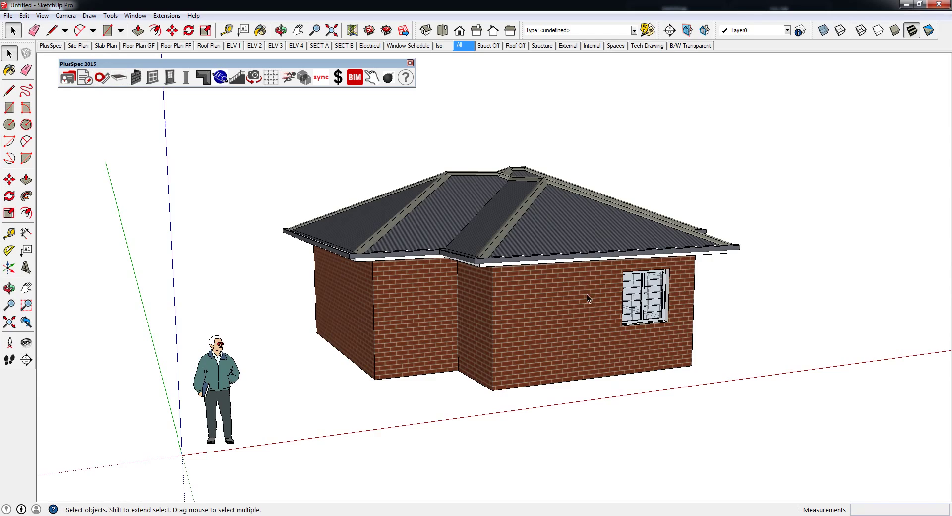
scroll(526, 298, up, 10)
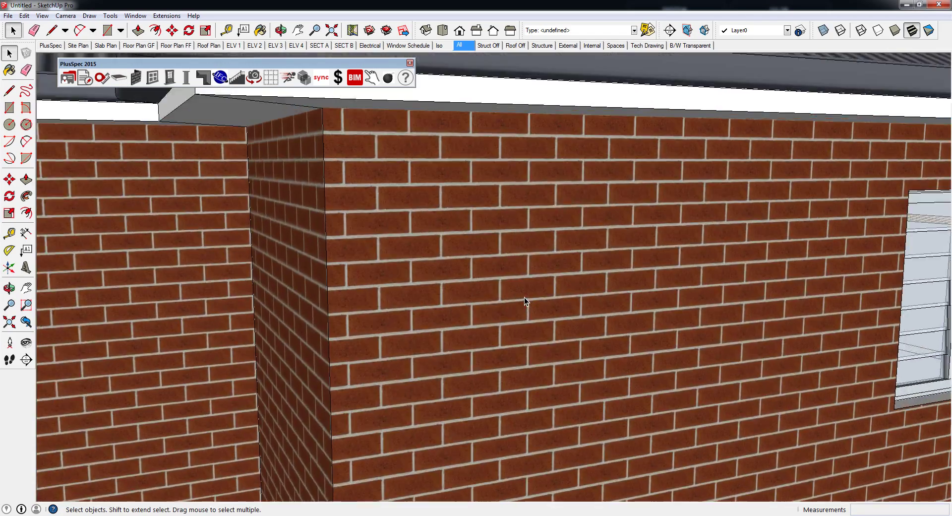
scroll(525, 296, down, 8)
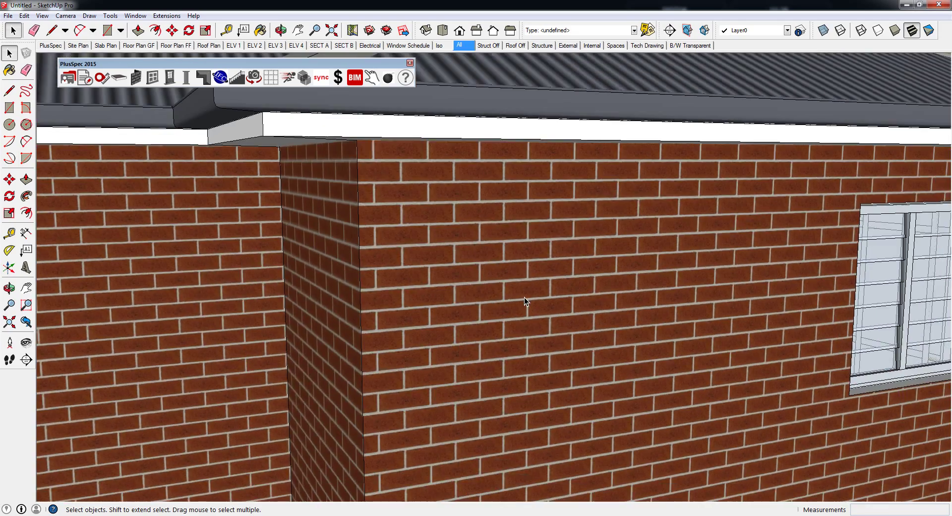
scroll(525, 296, down, 6)
middle_drag(525, 297, 520, 281)
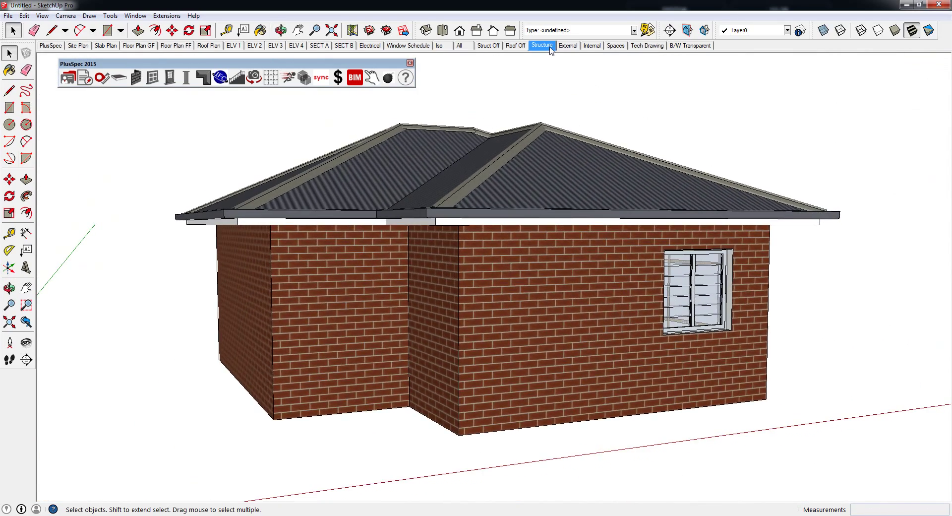
- Inspect the timber frame in the Structure scene, then return to the All scene and attempt a takeoff
click(542, 45)
scroll(535, 218, up, 8)
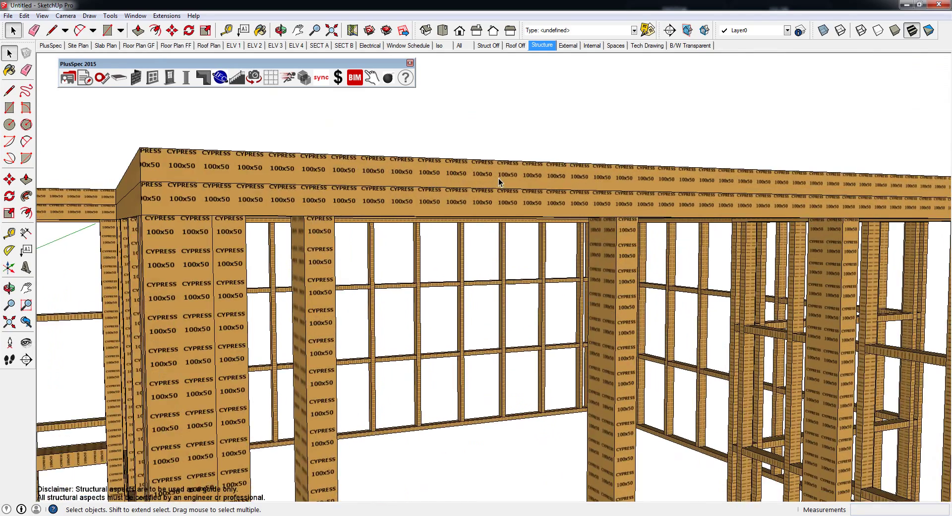
scroll(499, 178, down, 10)
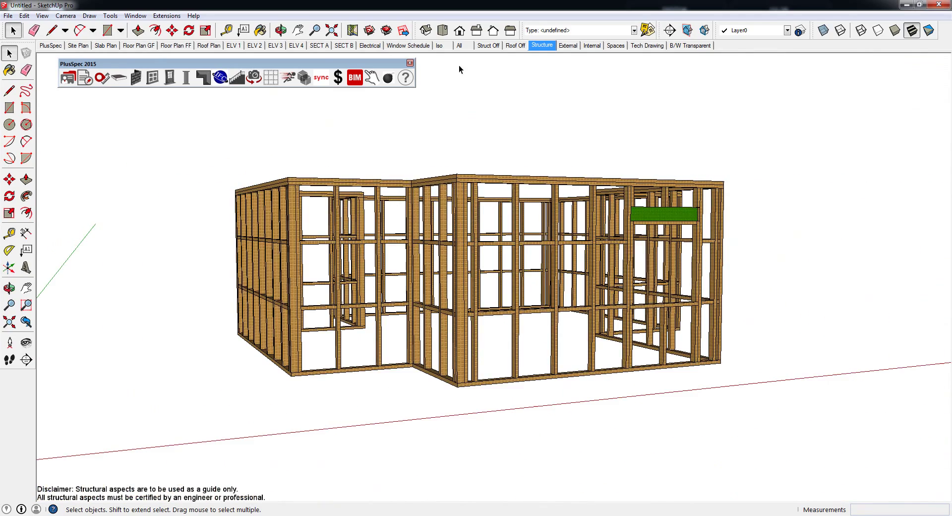
click(459, 45)
middle_drag(491, 214, 397, 231)
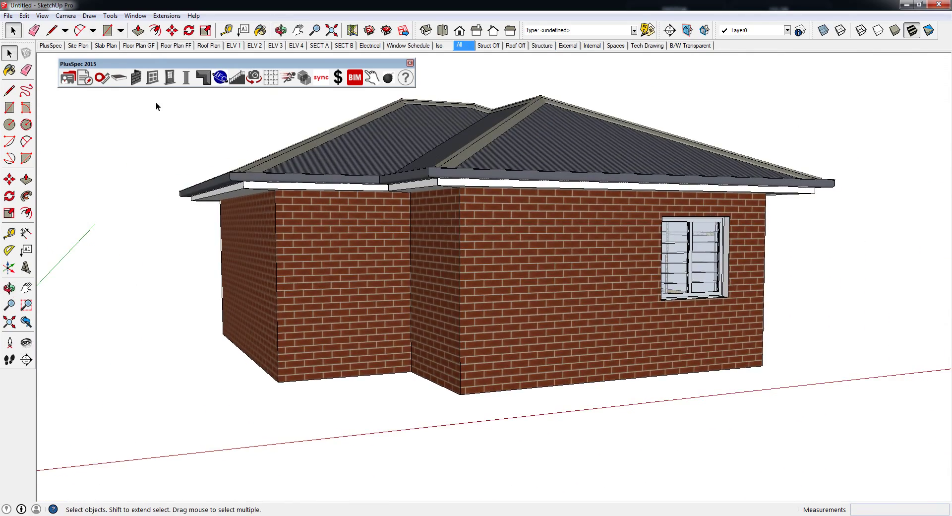
click(85, 78)
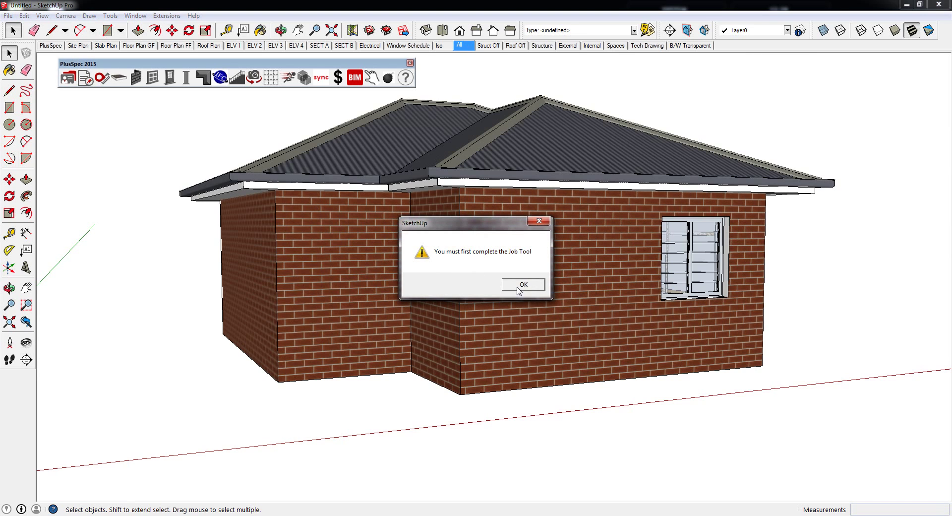
- Complete the Job Tool with the job address, stage Concept and version 1, then generate the takeoff
click(518, 284)
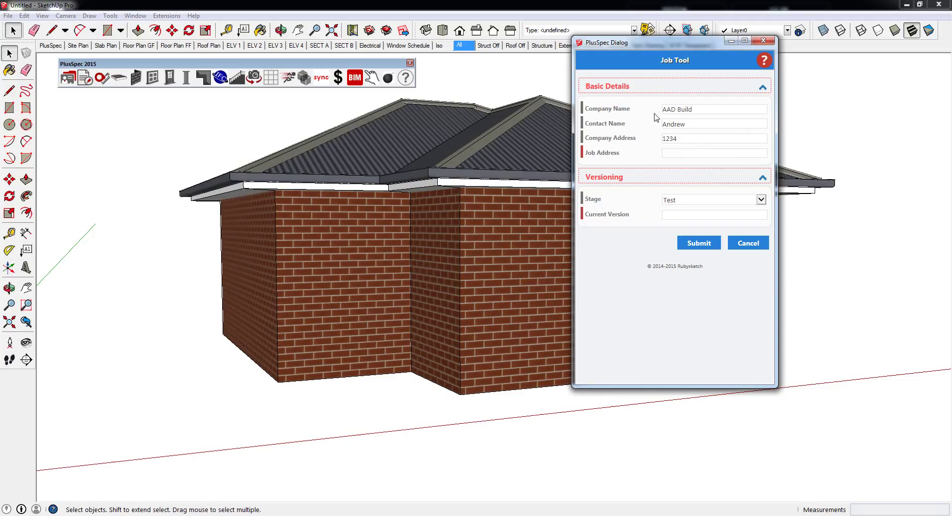
click(670, 152)
text(5678)
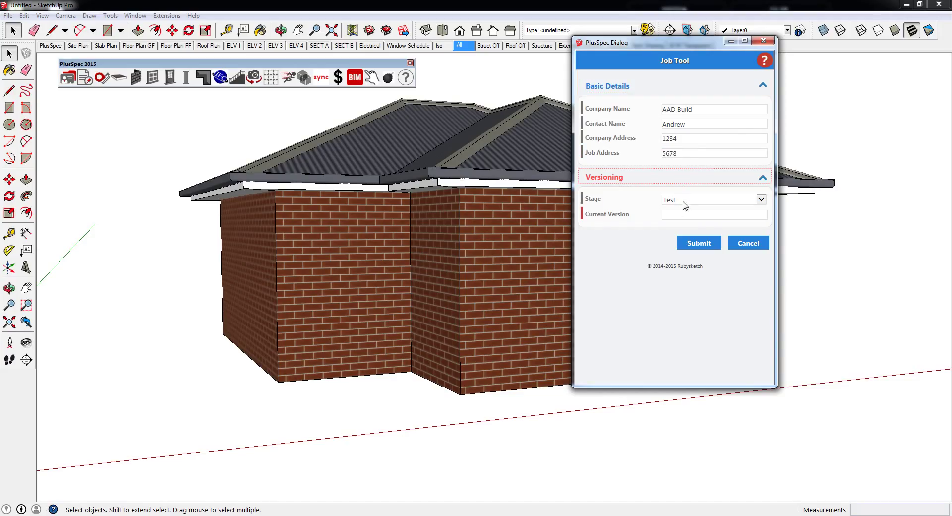
click(684, 200)
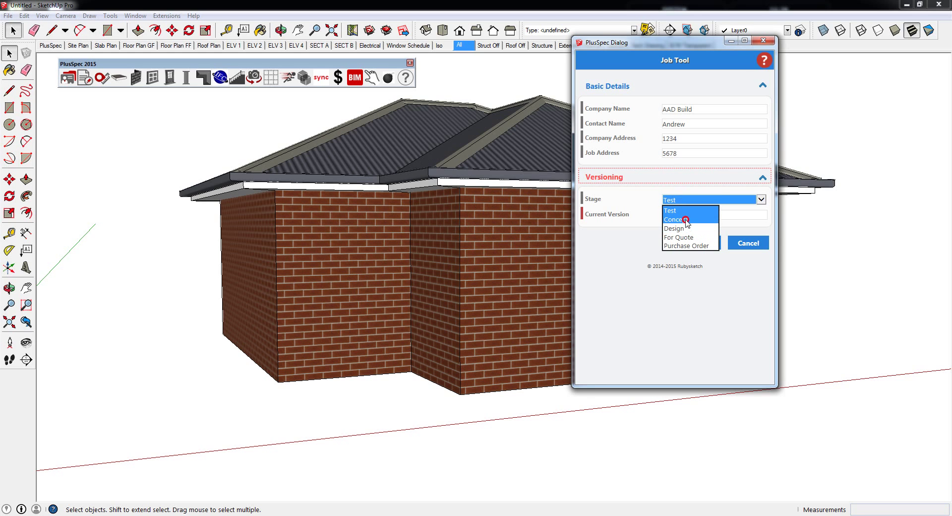
click(685, 219)
click(677, 213)
text(1)
click(699, 243)
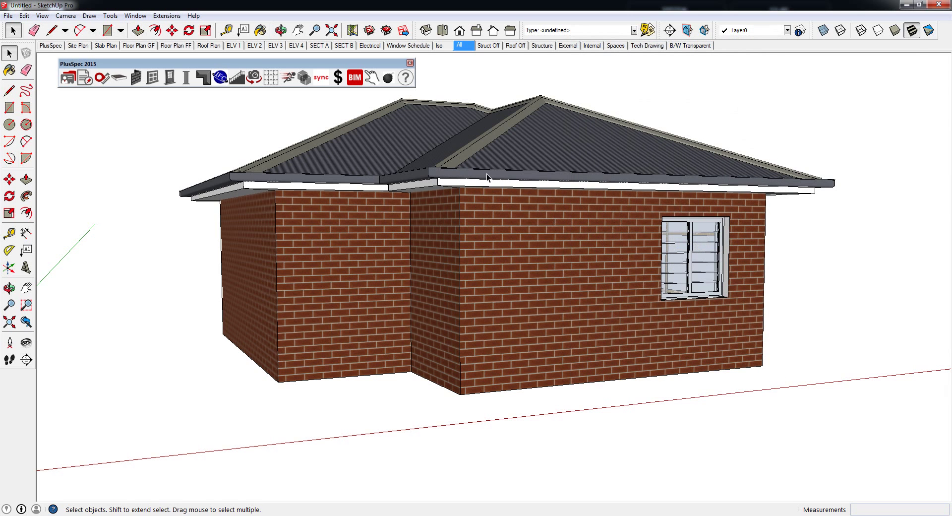
click(85, 78)
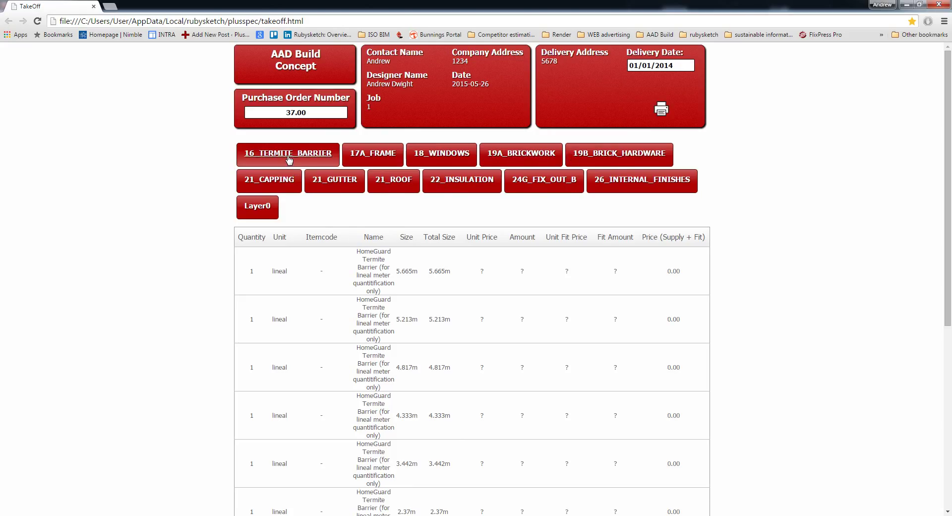
- Review the 17A_FRAME and 18_WINDOWS quantities, including the louvre window's name and code
click(374, 155)
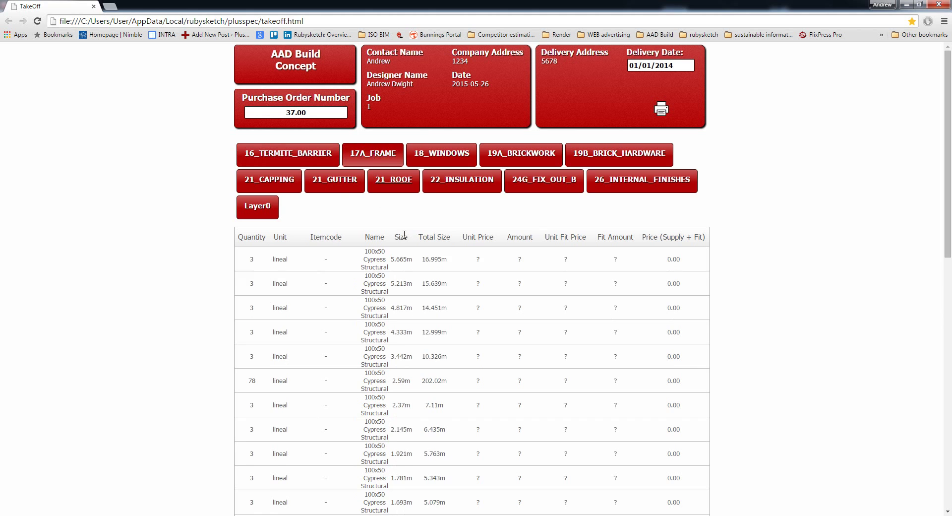
scroll(403, 265, down, 8)
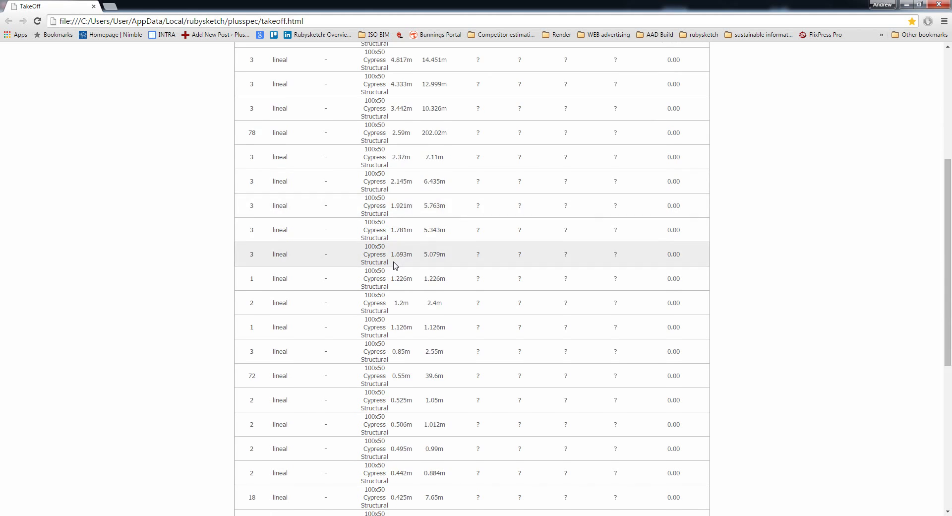
scroll(395, 265, down, 3)
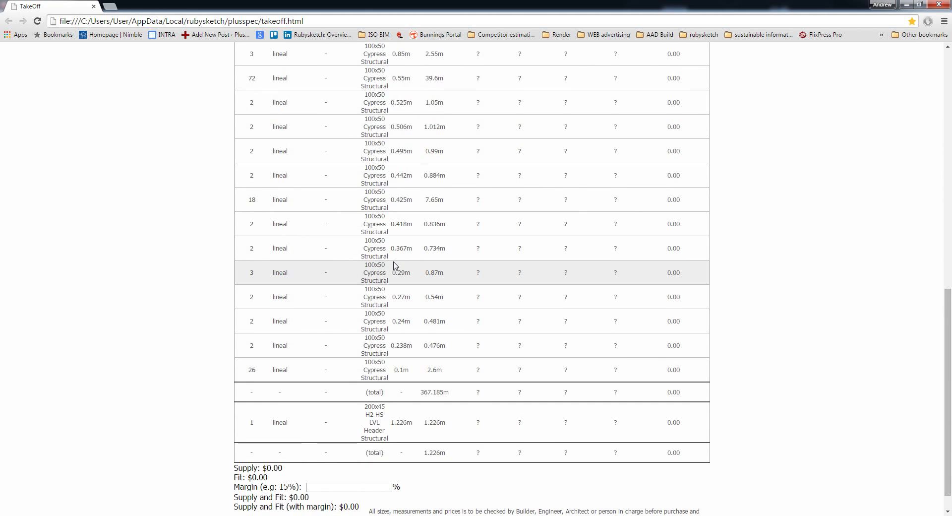
scroll(396, 265, up, 11)
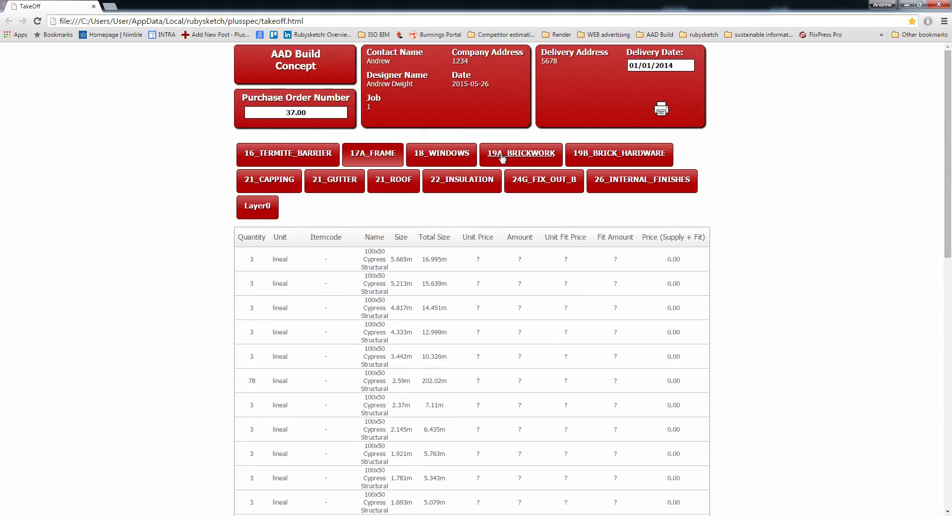
click(446, 156)
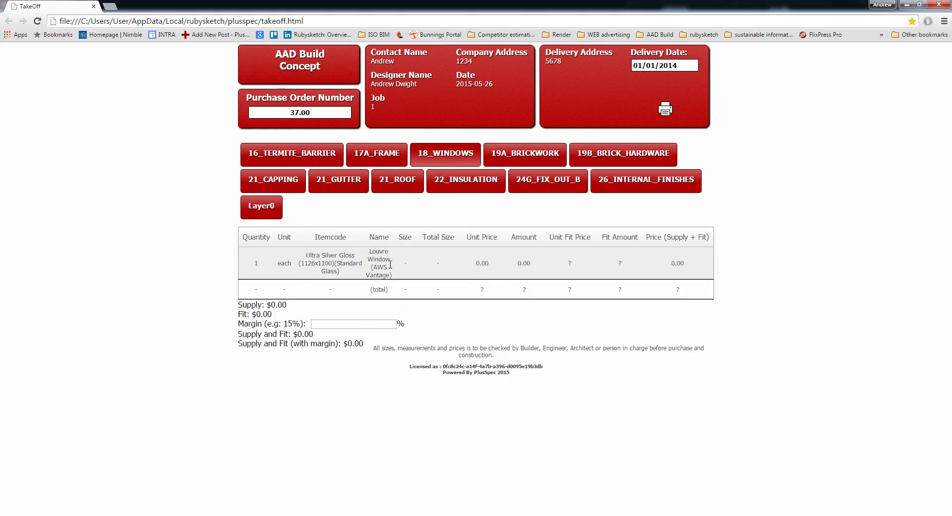
drag(390, 265, 368, 254)
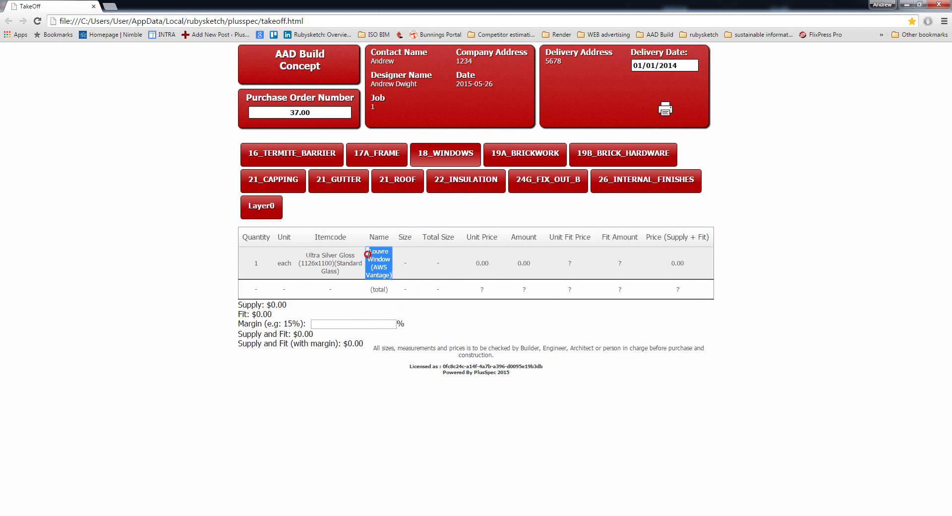
drag(302, 264, 349, 267)
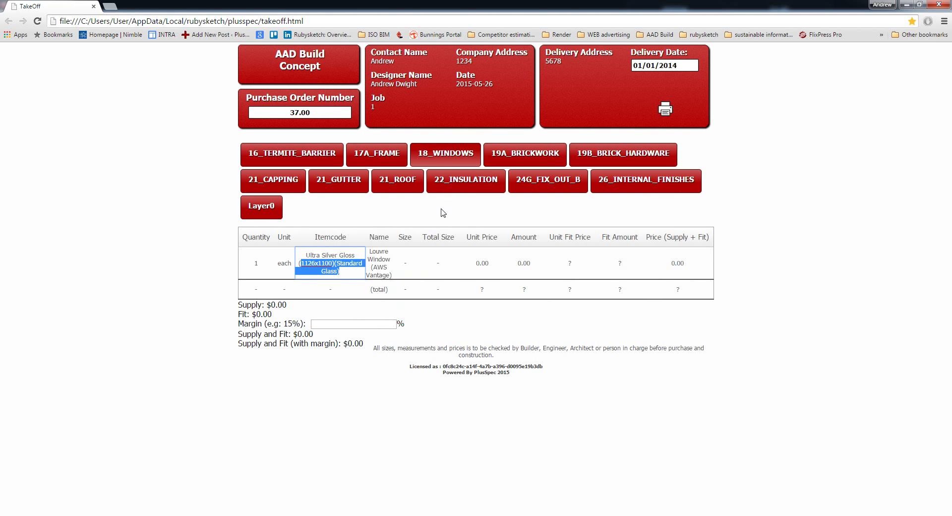
- Review the 21_GUTTER, 21_ROOF, 22_INSULATION and 24G_FIX_OUT_B quantities
click(322, 188)
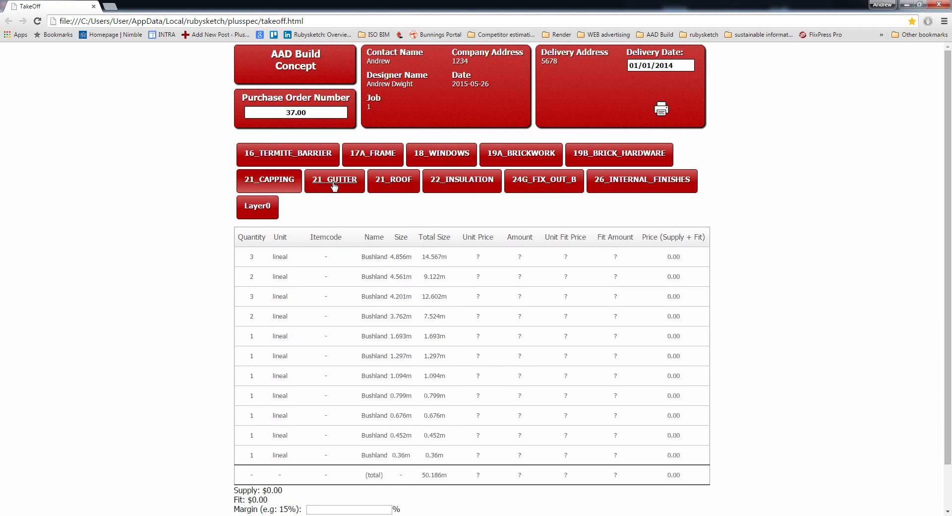
click(385, 187)
click(460, 187)
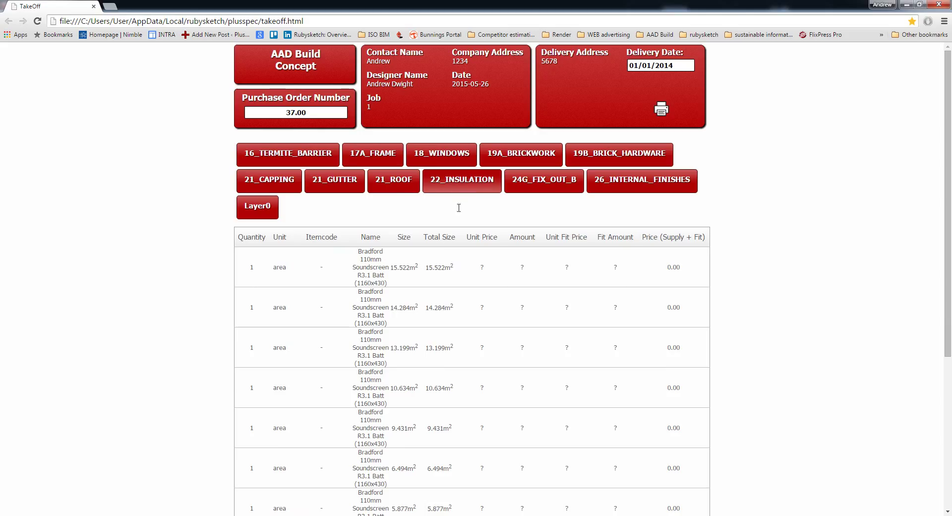
drag(355, 250, 389, 285)
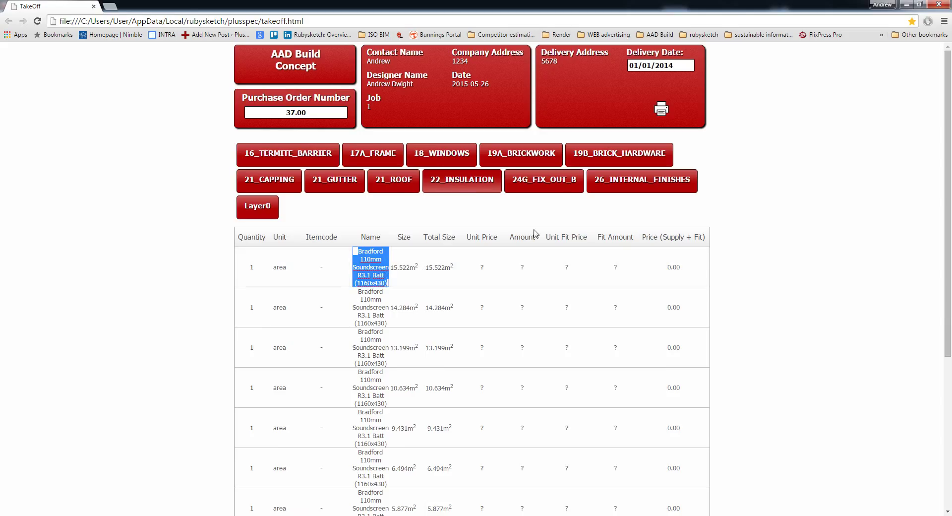
click(548, 187)
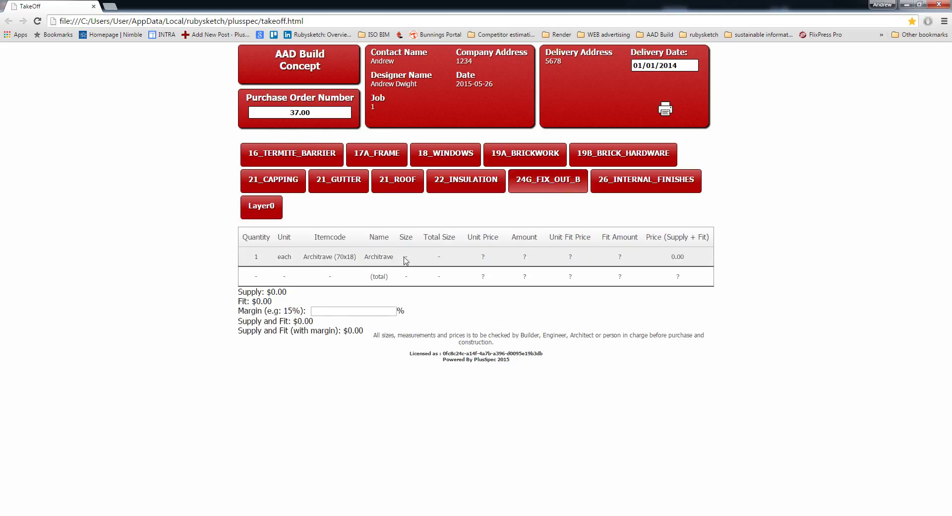
drag(393, 255, 250, 256)
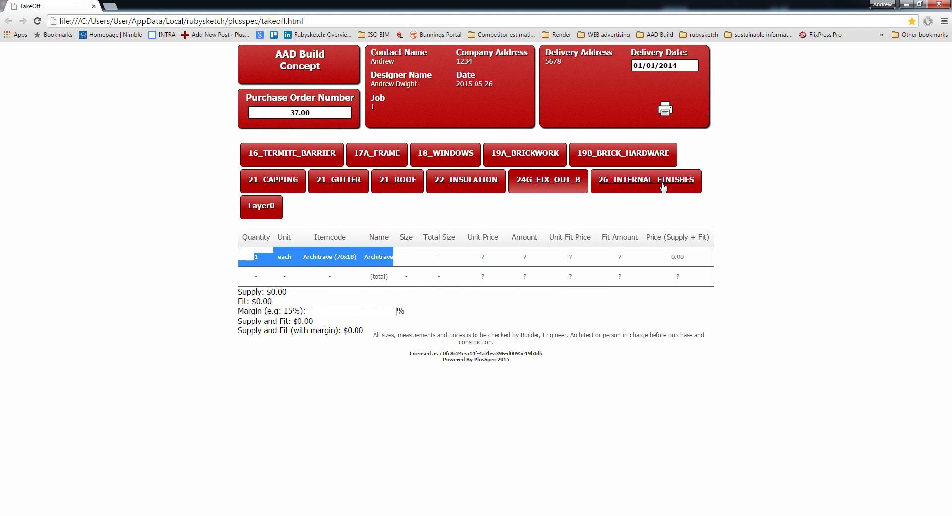
- Review the 26_INTERNAL_FINISHES Gyprock CD Plasterboard areas and close the takeoff page
click(641, 188)
drag(355, 250, 378, 265)
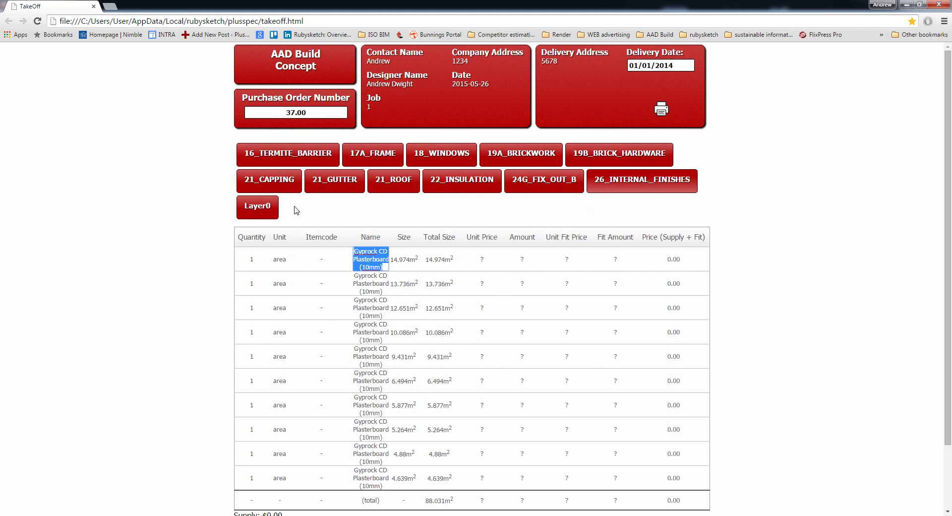
click(531, 214)
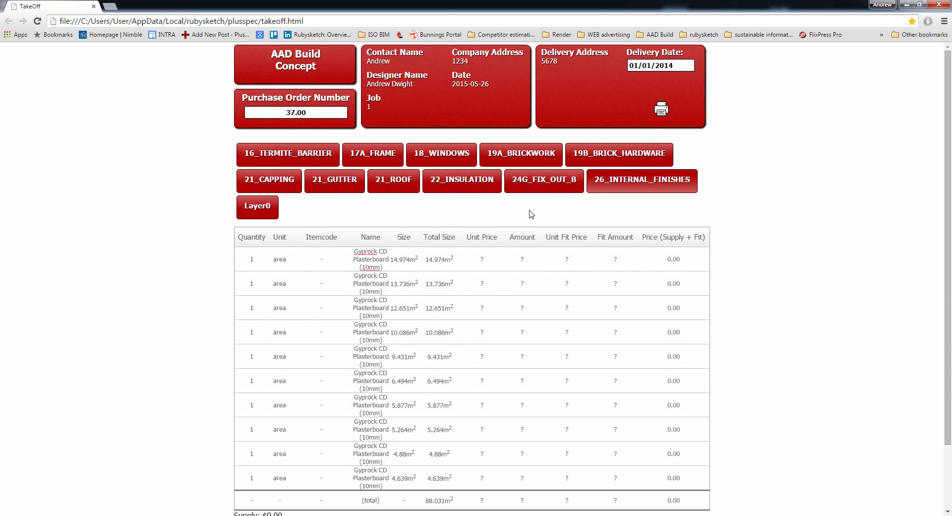
click(93, 6)
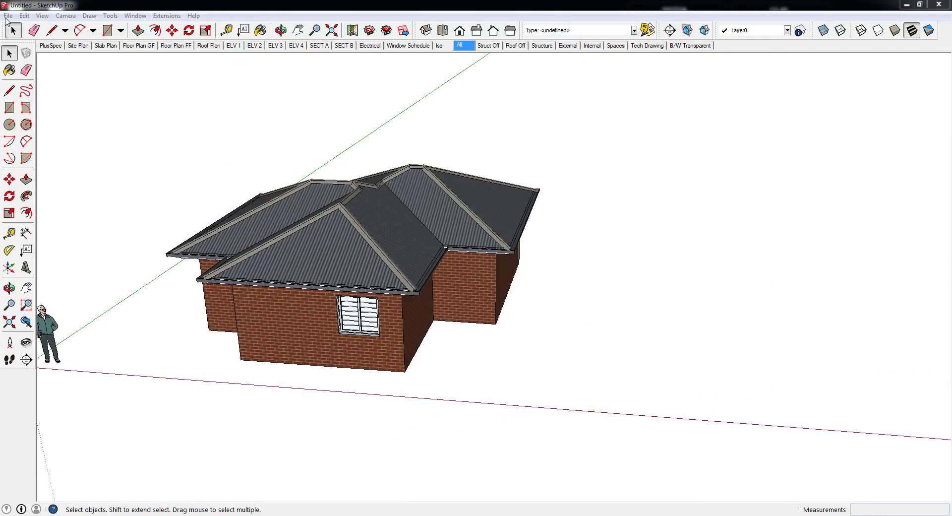
- Import the Capture.JPG floor plan image through File > Import
click(8, 16)
click(28, 159)
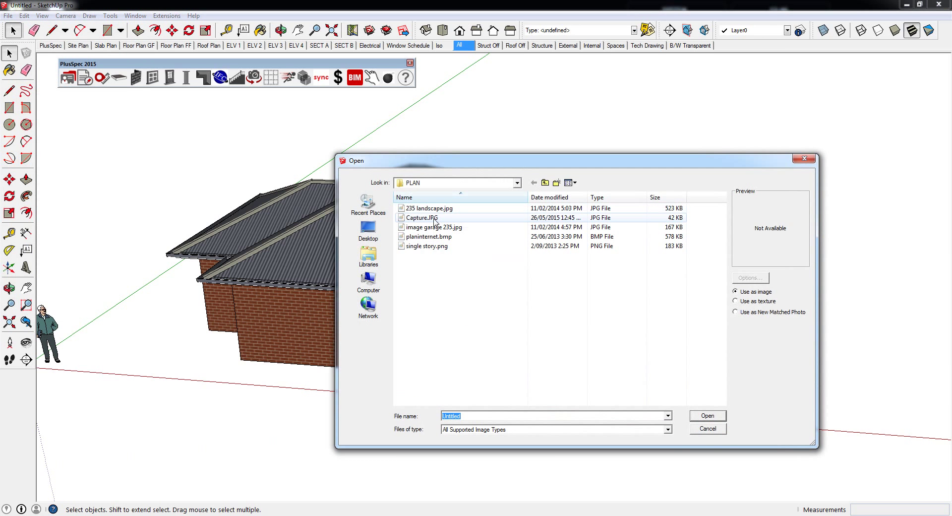
mouse_move(435, 218)
mouse_down()
mouse_move(580, 209)
mouse_move(871, 379)
mouse_move(441, 255)
mouse_move(437, 225)
mouse_up()
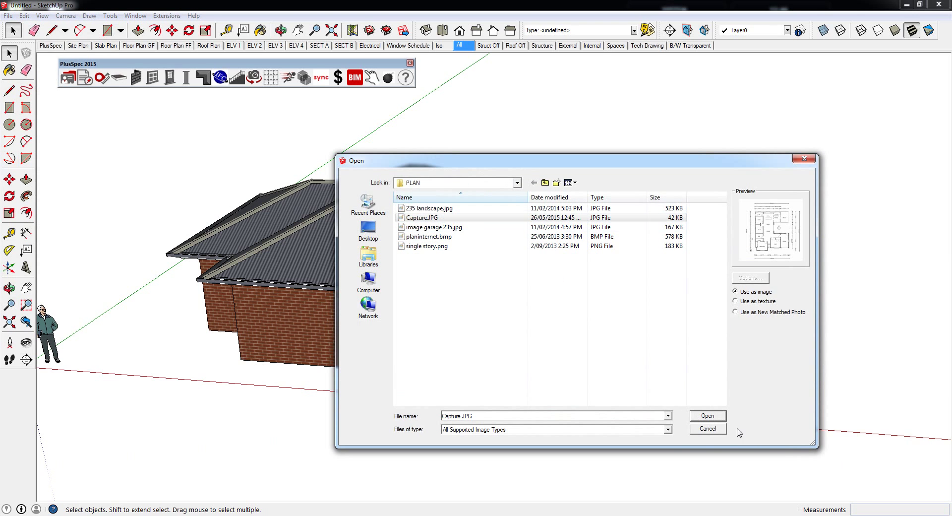
click(710, 418)
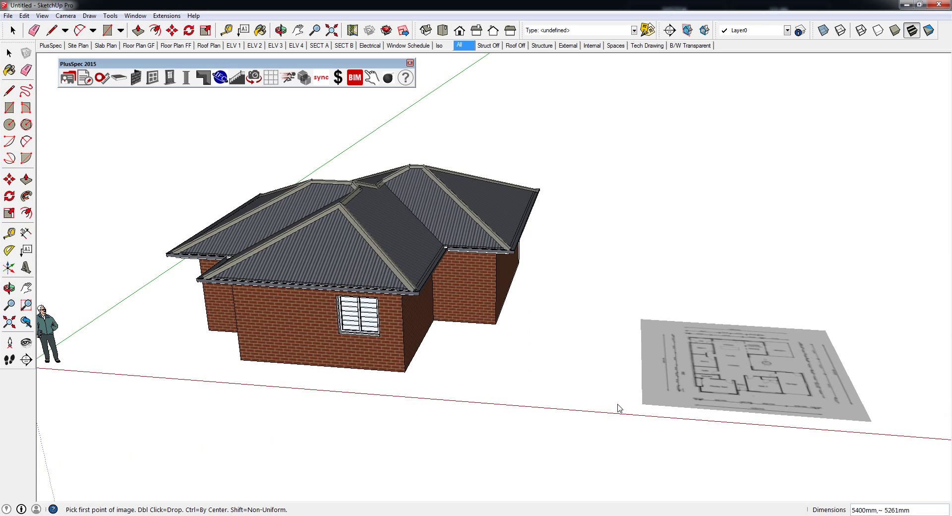
- Place the Capture.JPG floor plan on the ground beside the house
click(612, 403)
key(o)
drag(771, 290, 600, 264)
middle_drag(600, 263, 606, 318)
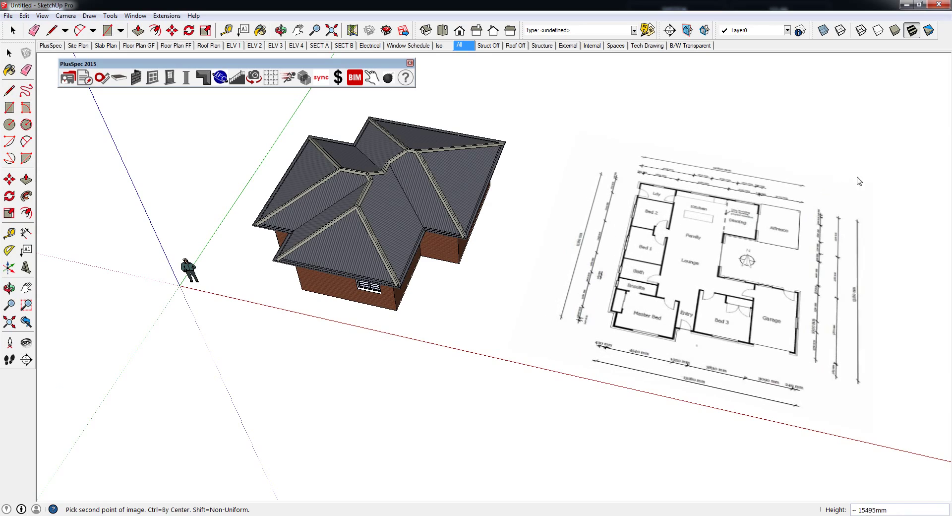
click(864, 176)
middle_drag(864, 175, 583, 353)
scroll(539, 349, up, 2)
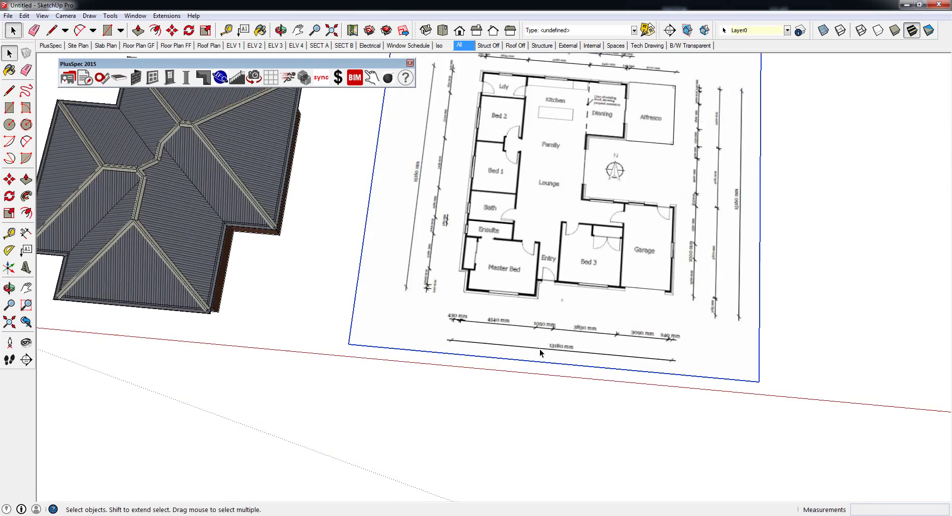
scroll(540, 349, up, 6)
middle_drag(489, 308, 458, 285)
- Scale the floor plan so its overall dimension measures 13180 mm using the Tape Measure
click(102, 78)
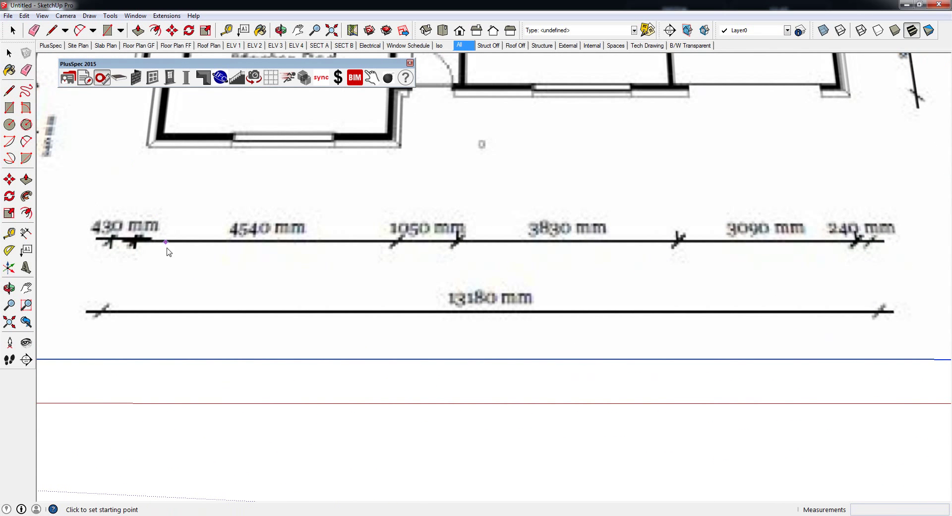
scroll(110, 303, up, 5)
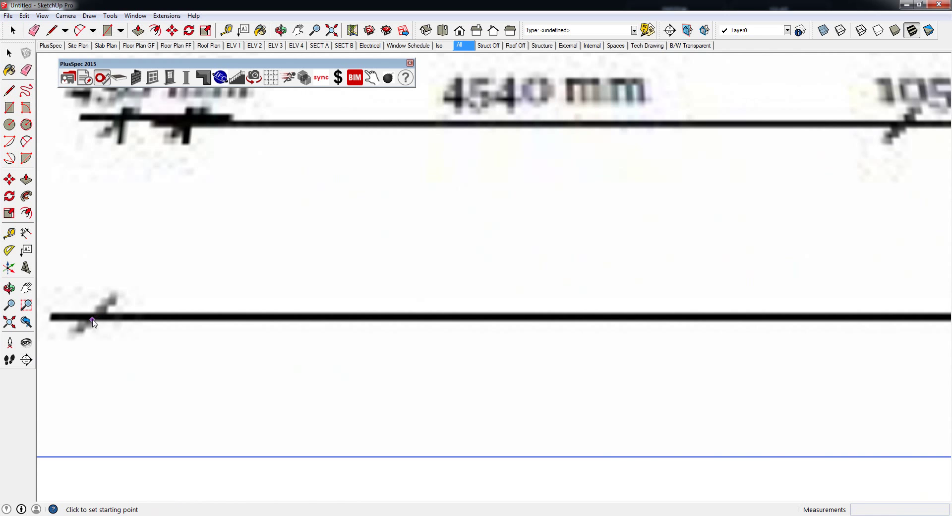
scroll(94, 322, down, 5)
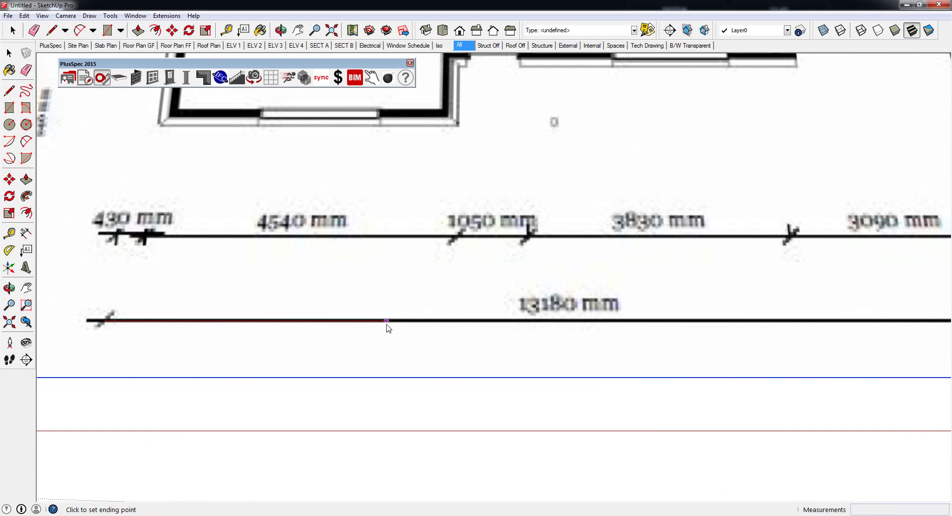
scroll(550, 317, down, 5)
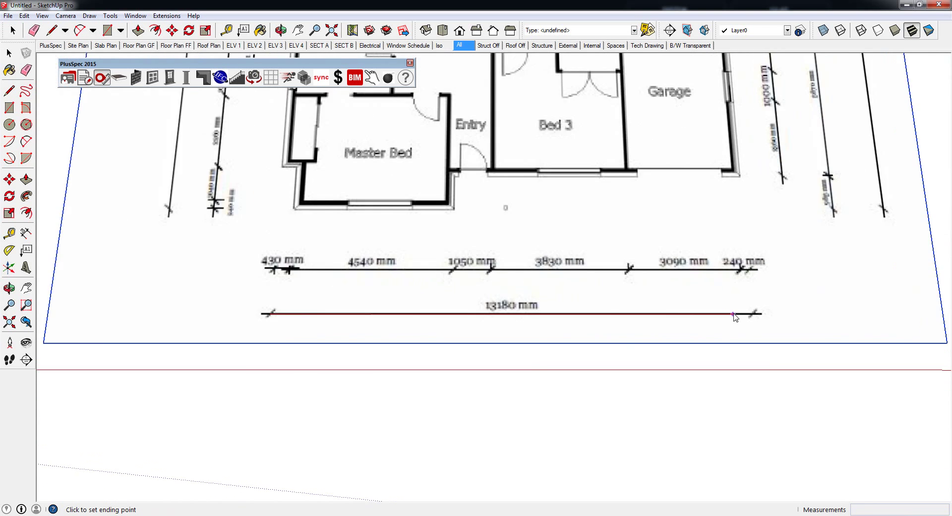
scroll(734, 316, up, 4)
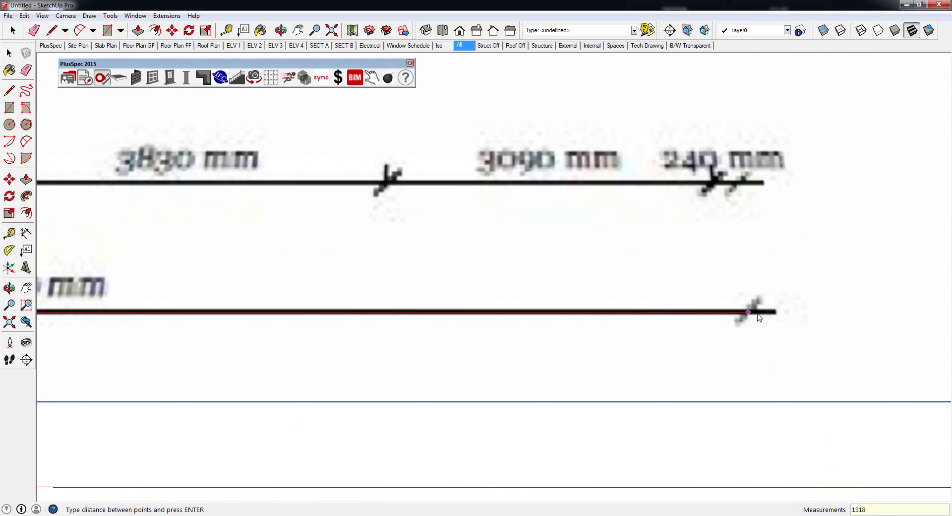
text(0)
key(Return)
scroll(605, 273, down, 8)
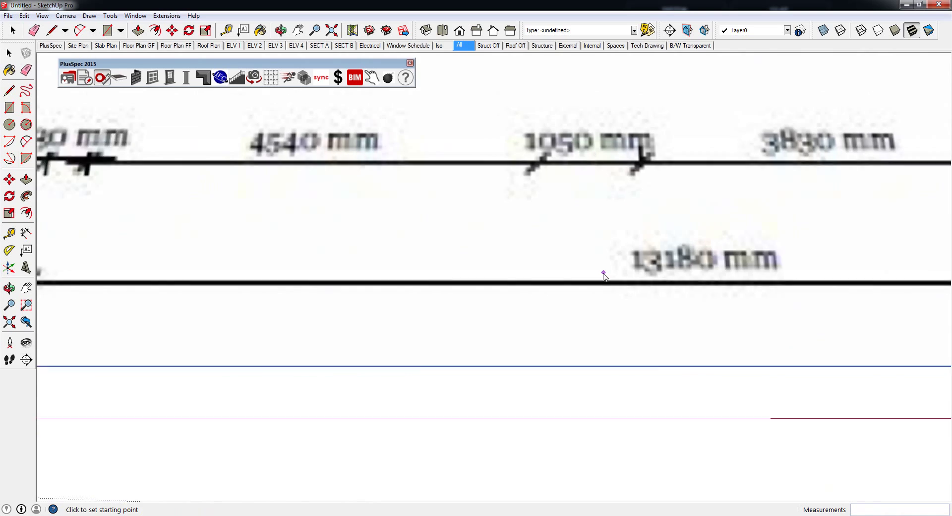
middle_drag(602, 229, 544, 301)
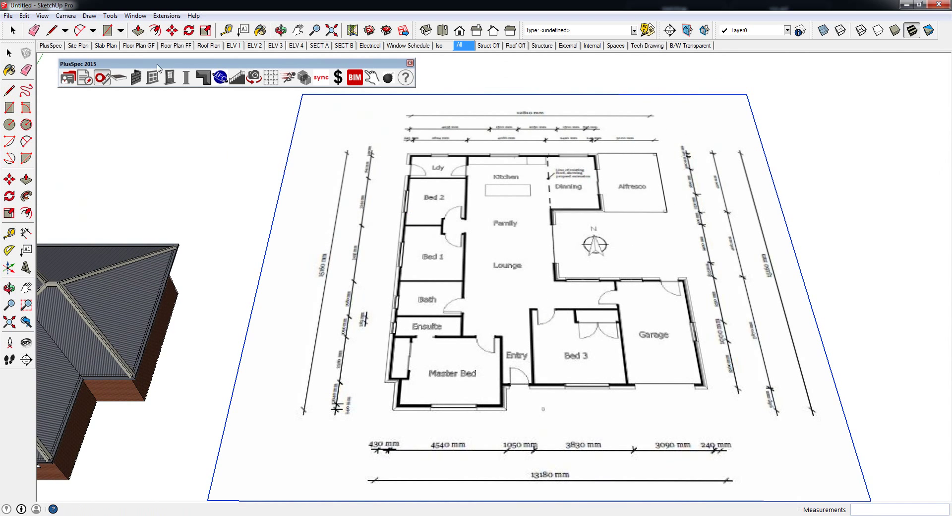
- Start the PlusSpec Wall Tool with Brick Veneer walls at 2740 mm
click(135, 77)
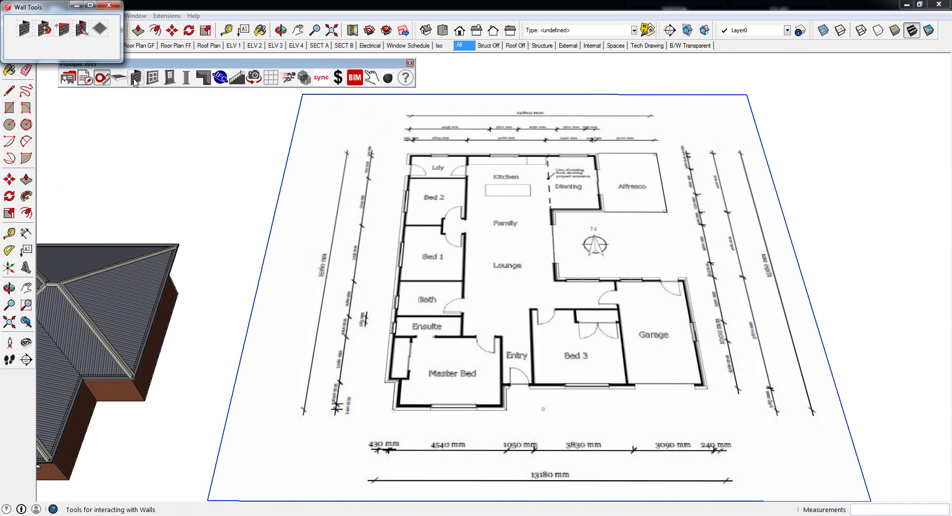
click(22, 31)
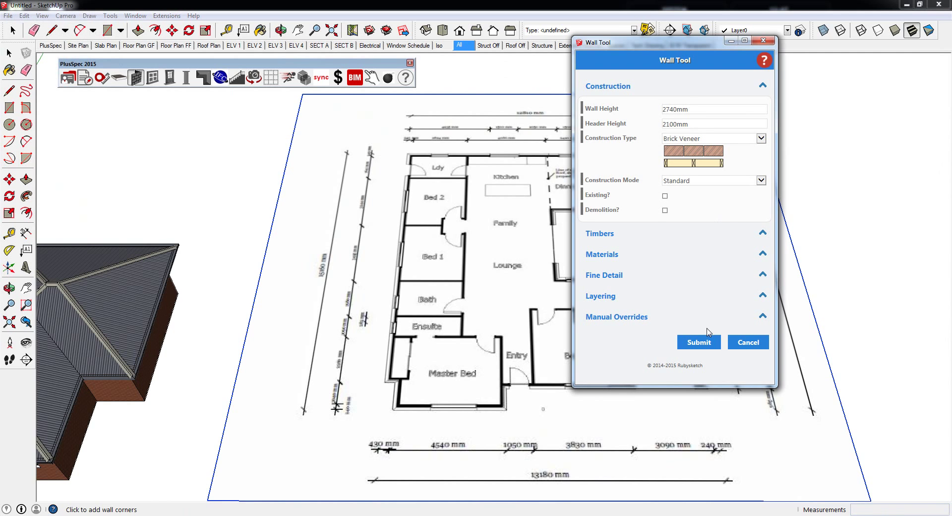
click(699, 342)
scroll(707, 387, up, 4)
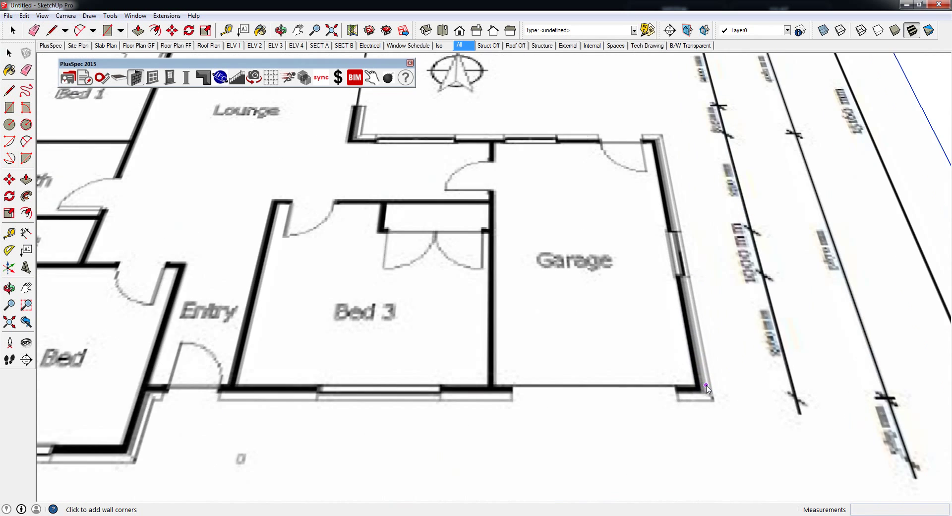
scroll(706, 387, up, 4)
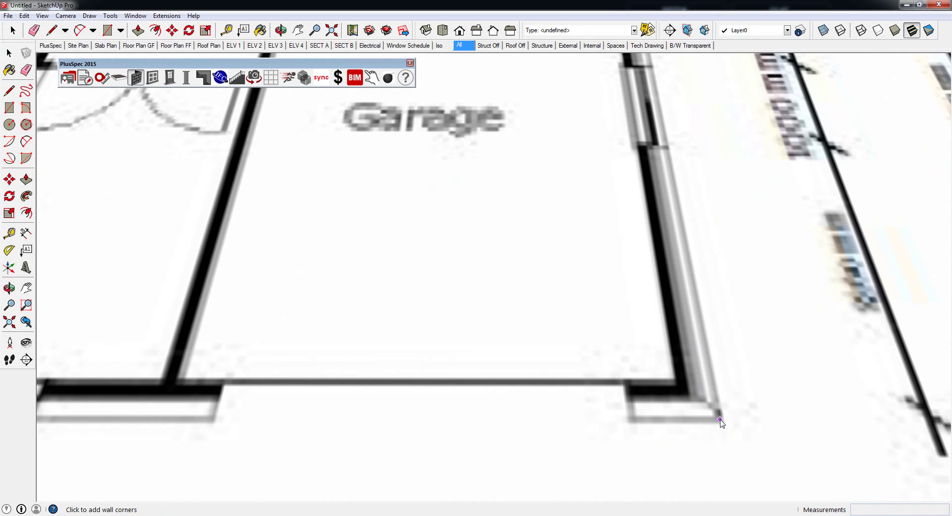
- Trace wall corners from the garage's outer corner past the Entry and Master Bed to the Ldy corner
click(719, 418)
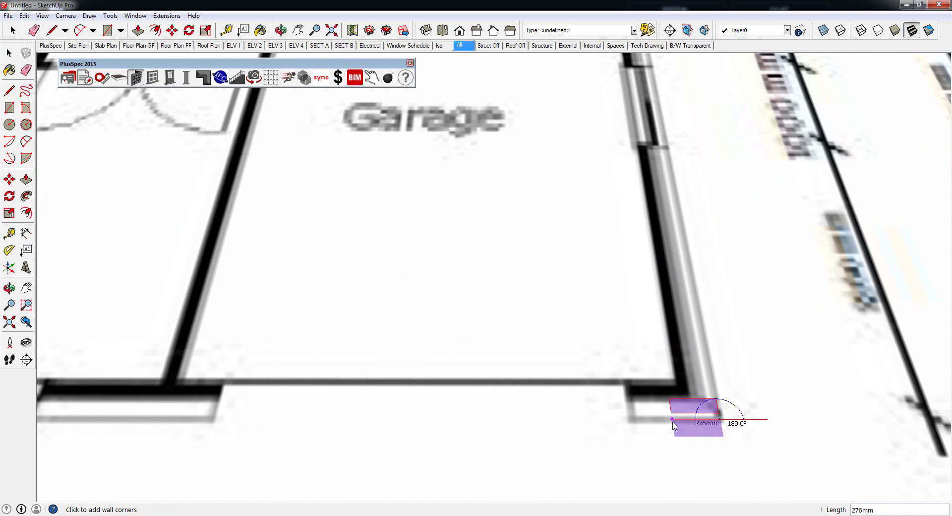
scroll(673, 425, down, 8)
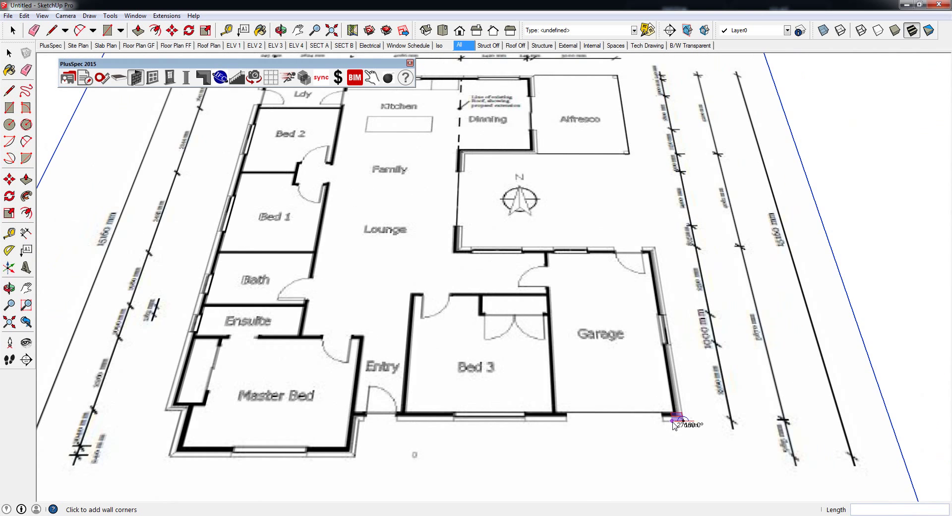
scroll(382, 419, up, 5)
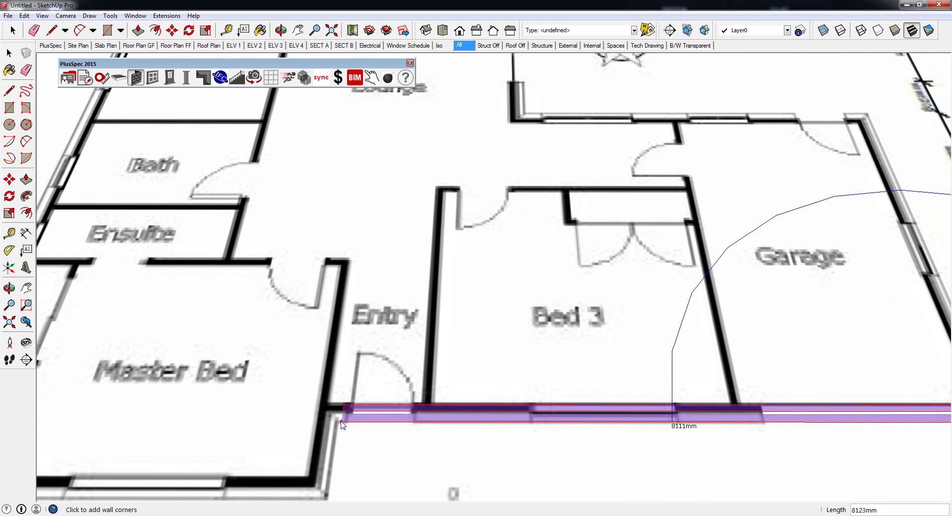
shift+middle_drag(340, 423, 575, 293)
click(594, 272)
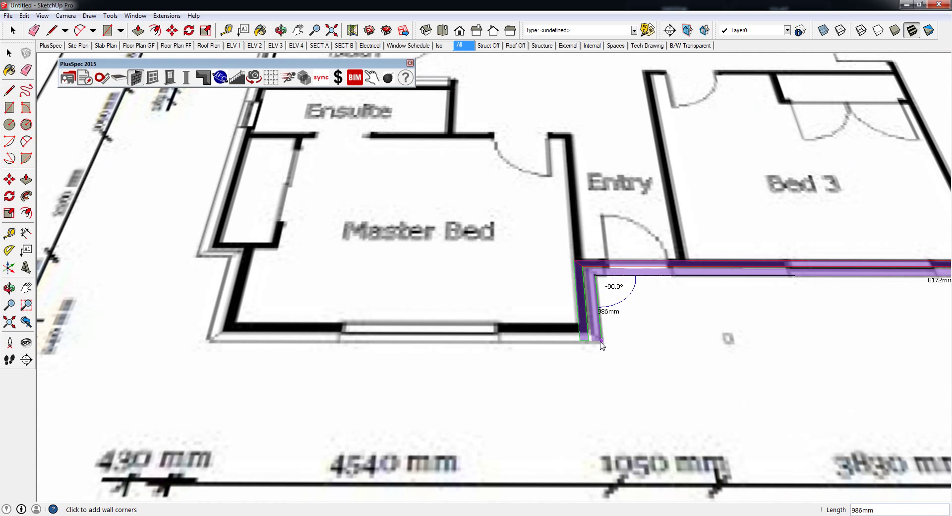
click(601, 341)
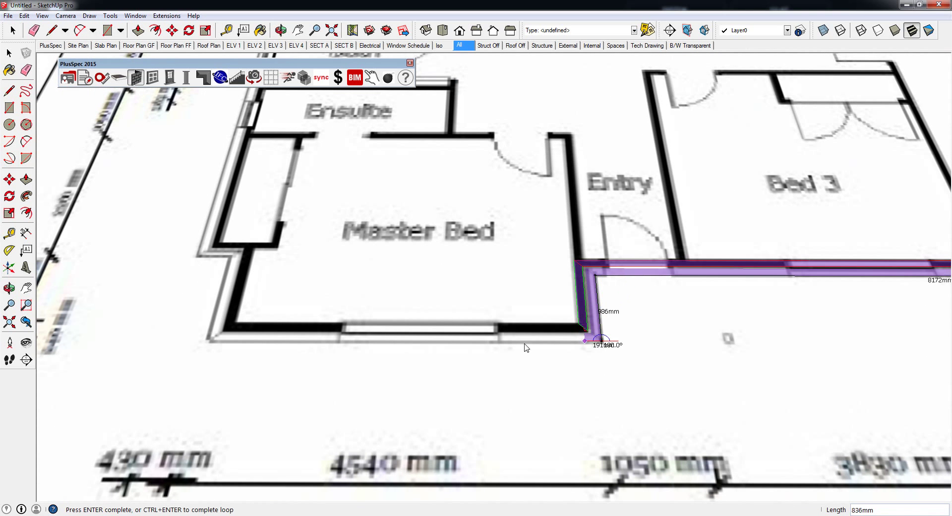
click(208, 341)
click(231, 257)
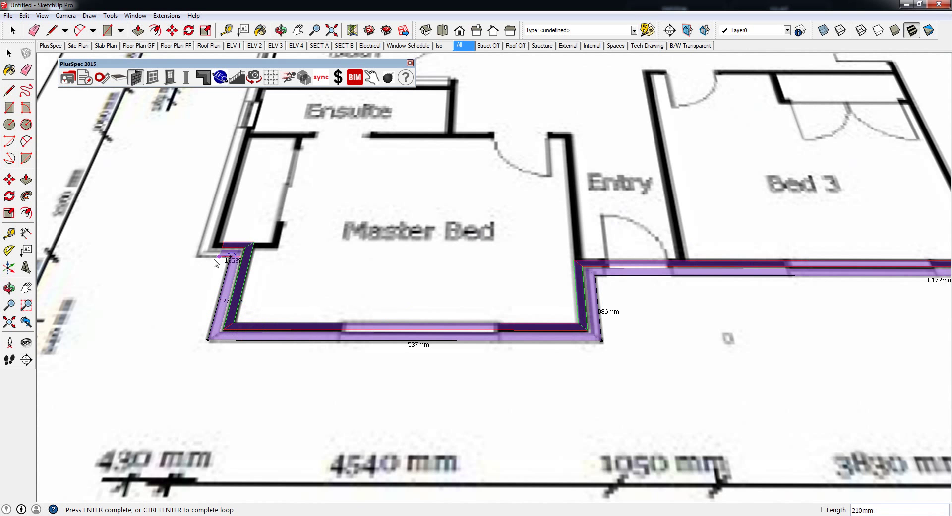
scroll(208, 248, down, 6)
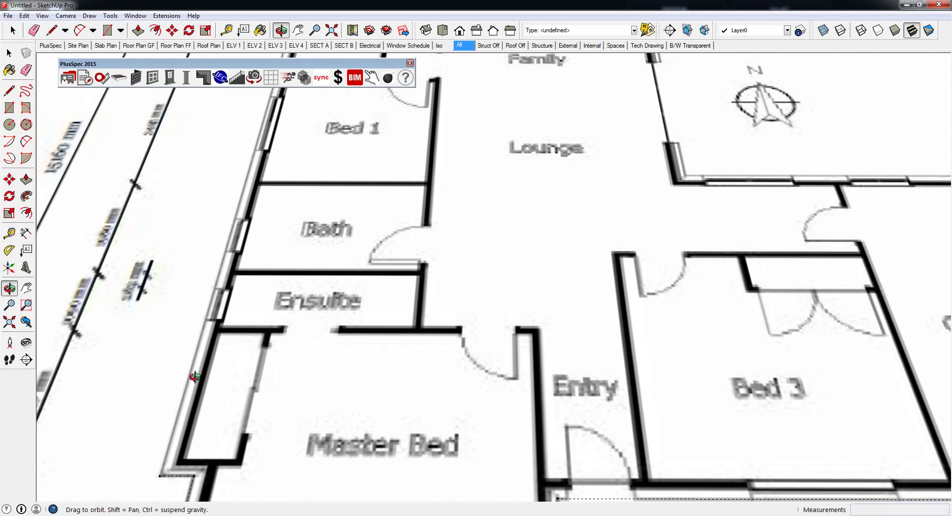
scroll(255, 155, up, 6)
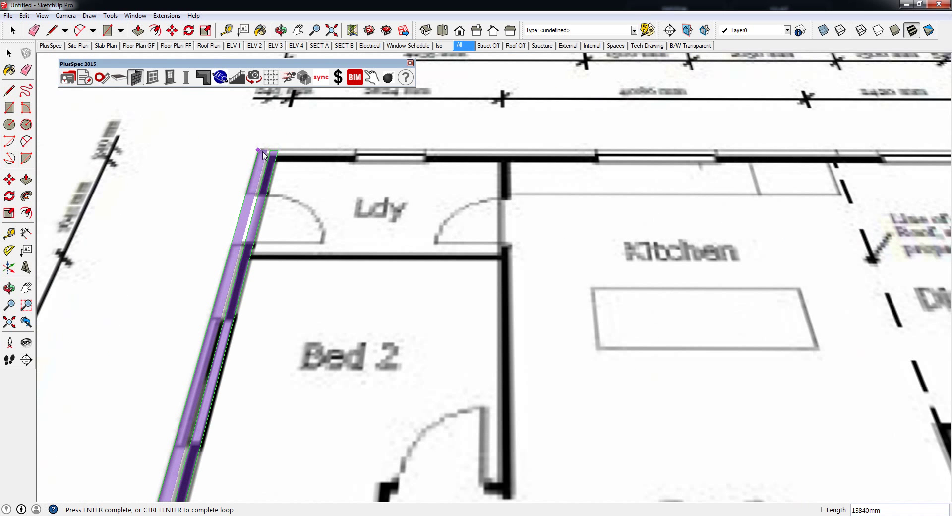
click(263, 154)
- Continue the walls around Dinning, Alfresco, the courtyard and the garage, then finish the outline
shift+middle_drag(573, 163, 214, 160)
scroll(213, 159, down, 3)
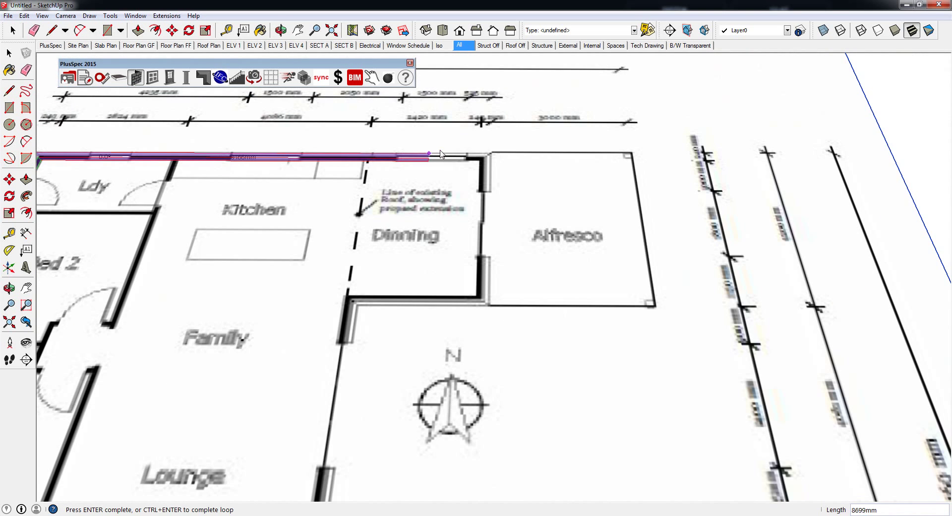
click(492, 155)
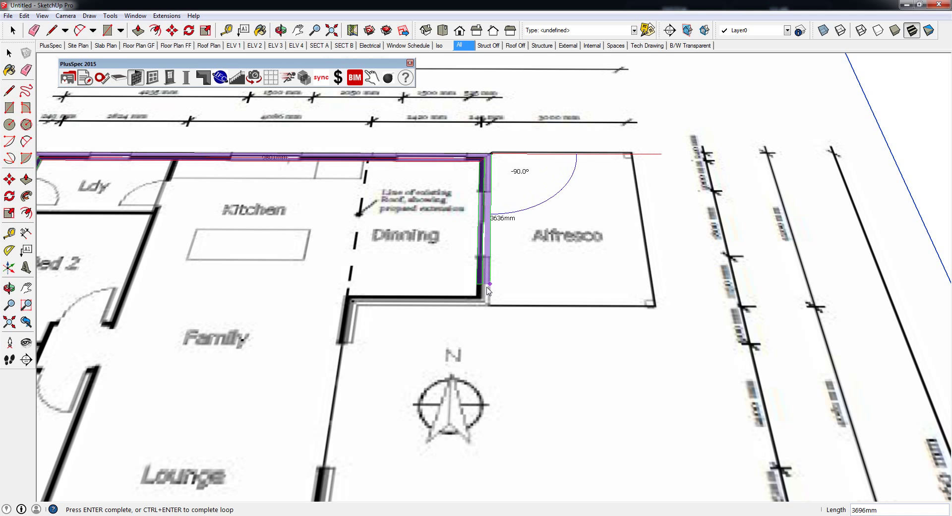
click(488, 304)
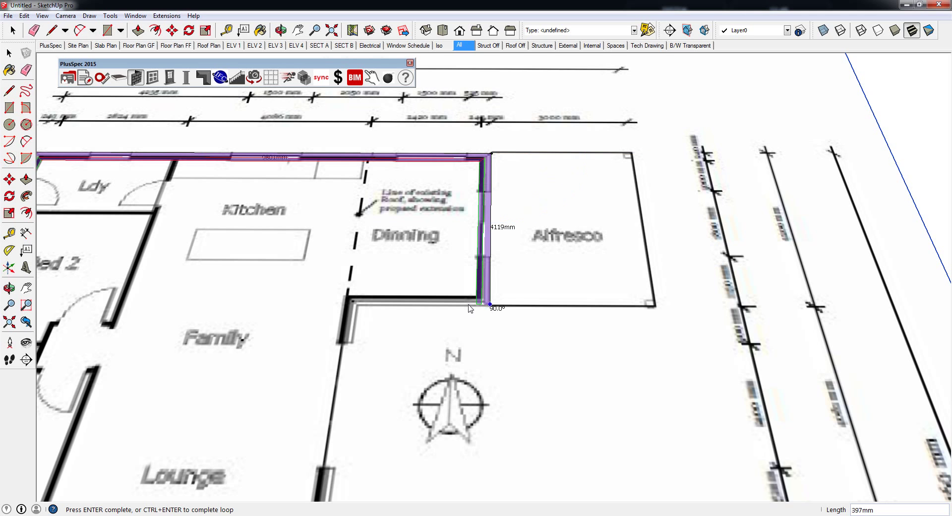
click(358, 303)
middle_drag(359, 305, 490, 329)
scroll(490, 329, up, 2)
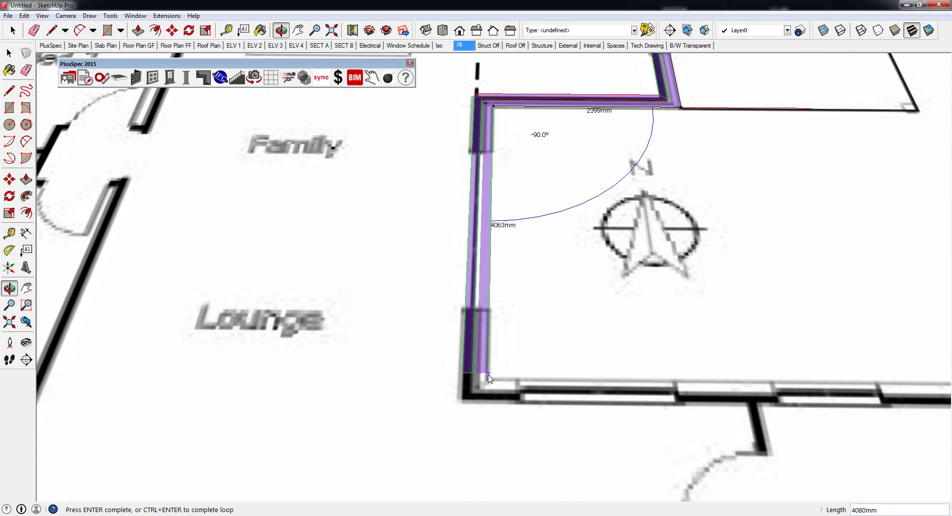
click(489, 378)
scroll(535, 272, down, 5)
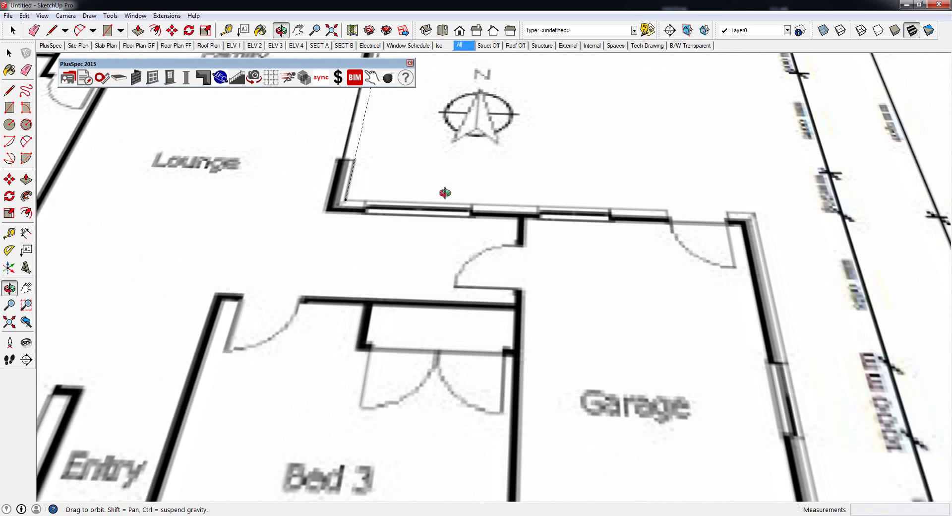
click(699, 217)
scroll(700, 217, down, 2)
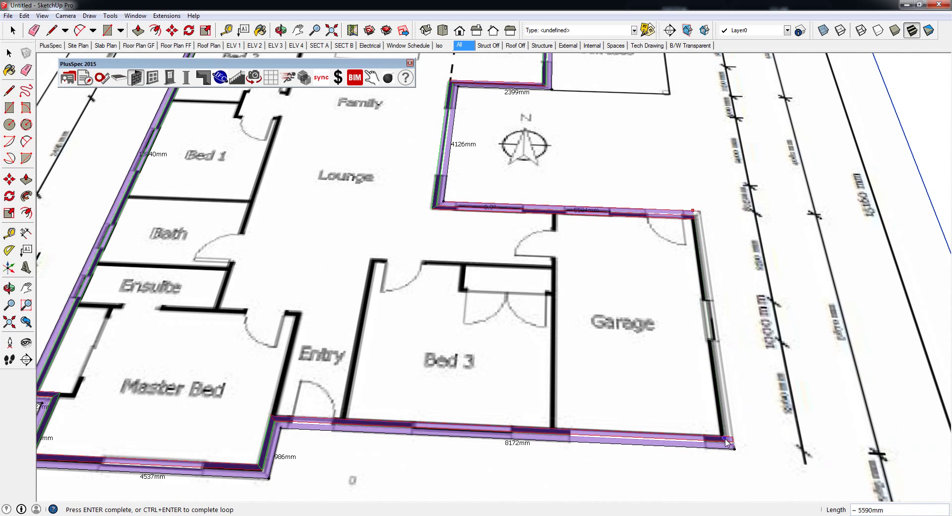
click(735, 449)
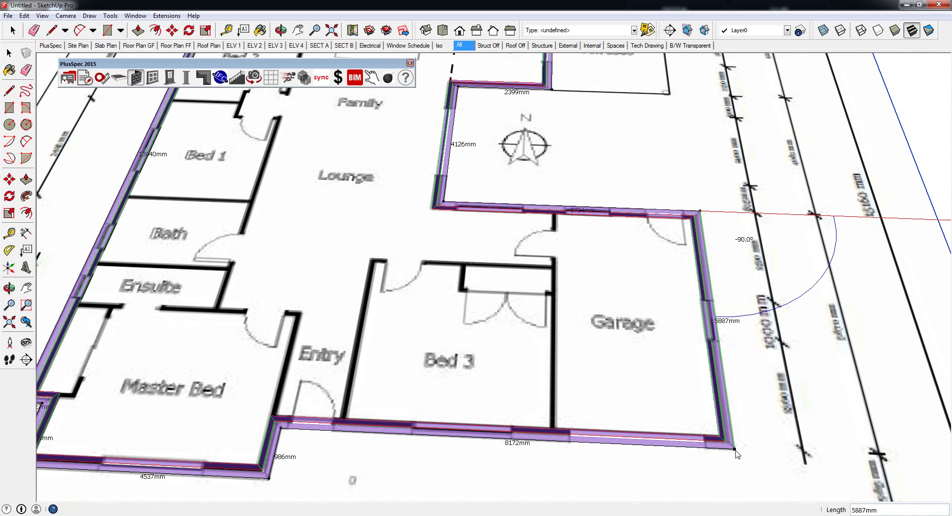
key(Escape)
mouse_move(618, 387)
middle_down()
mouse_move(565, 283)
mouse_move(563, 206)
mouse_move(632, 222)
mouse_move(595, 168)
middle_up()
- Switch to the Internal scene, zoom in on the Bradford insulation, then return to the All scene
click(543, 45)
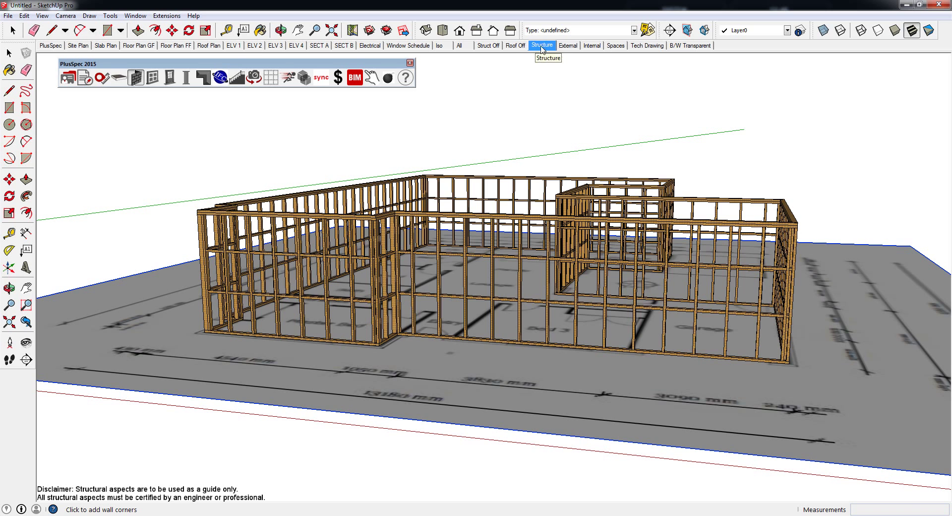
click(588, 47)
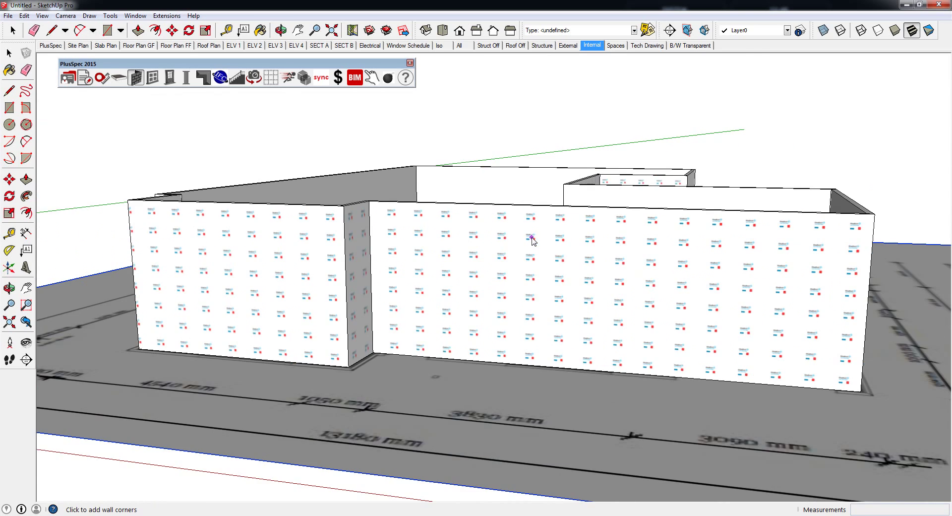
middle_drag(531, 238, 659, 276)
key(w)
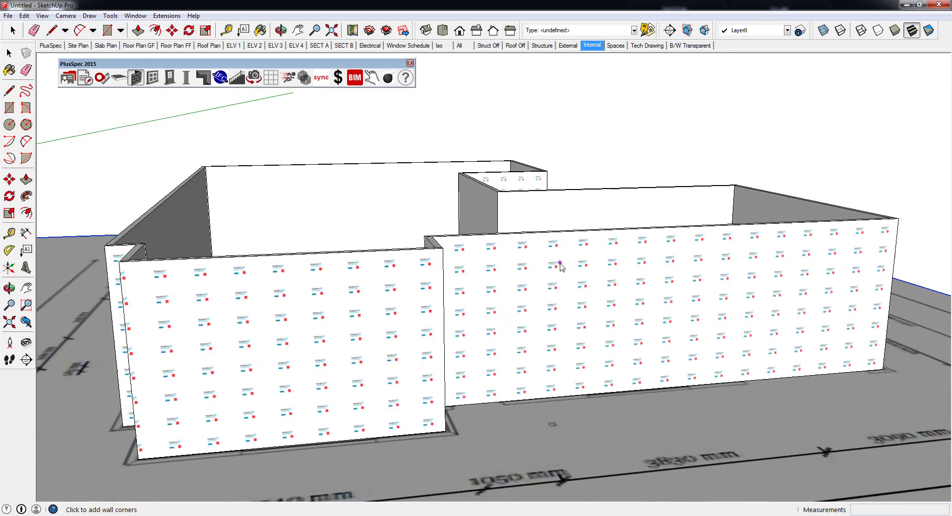
scroll(558, 266, up, 5)
scroll(557, 267, up, 10)
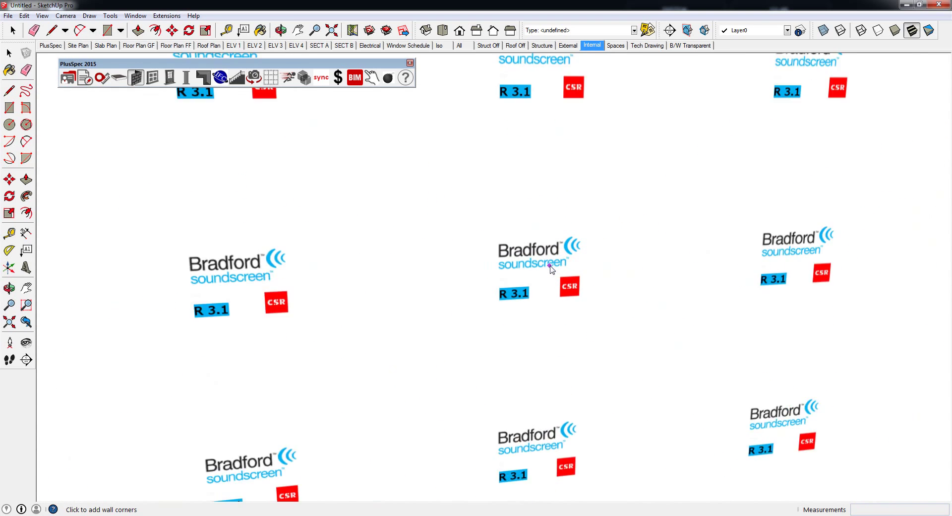
scroll(551, 268, up, 3)
scroll(551, 268, down, 12)
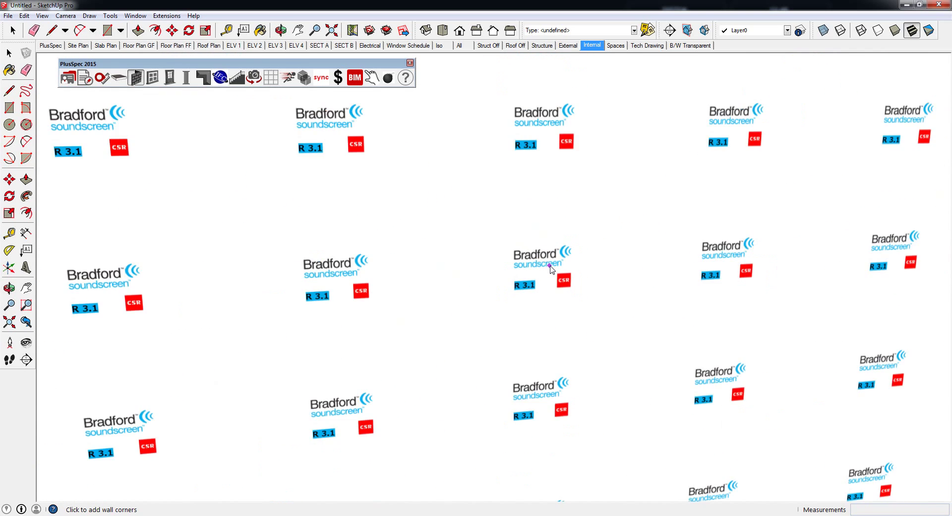
middle_drag(550, 268, 585, 265)
scroll(585, 267, down, 3)
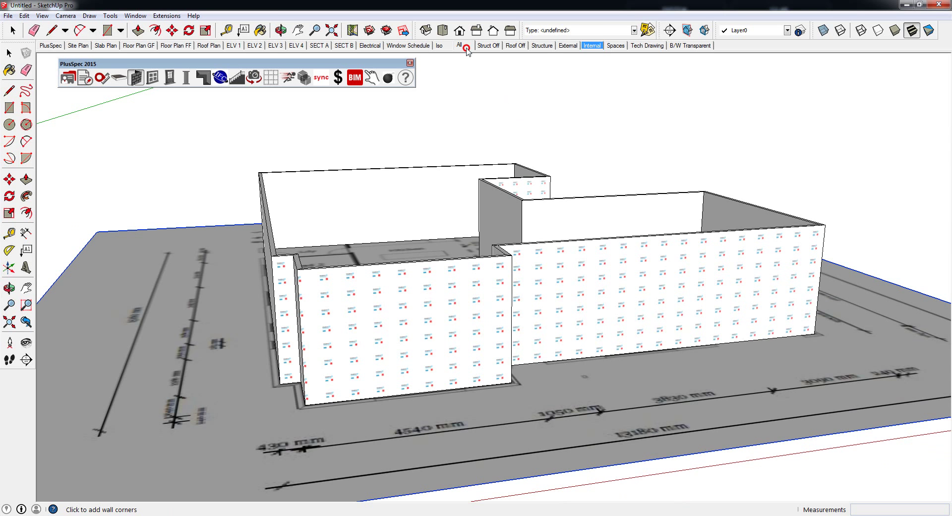
click(466, 48)
- Right-click the front brick wall and bring up the + Walls > + Generate submenu
middle_drag(426, 303, 446, 305)
right_click(580, 298)
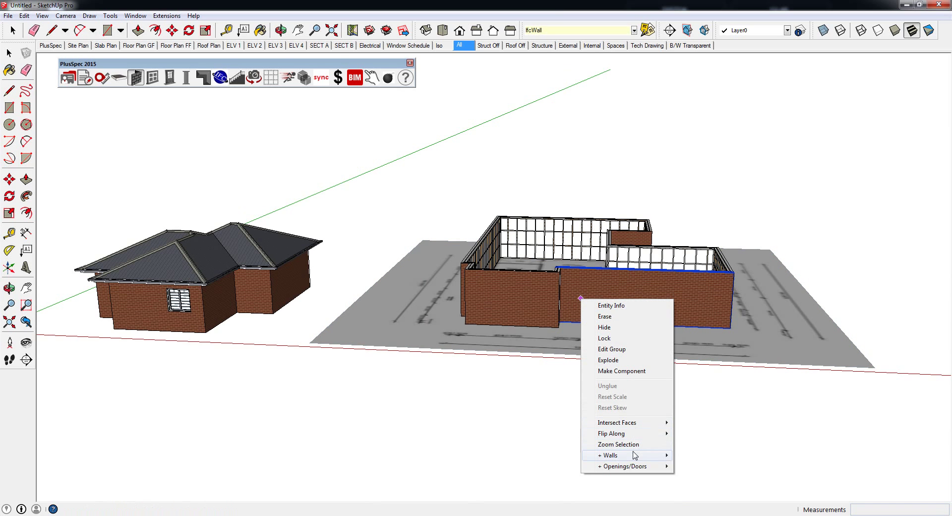
mouse_move(634, 455)
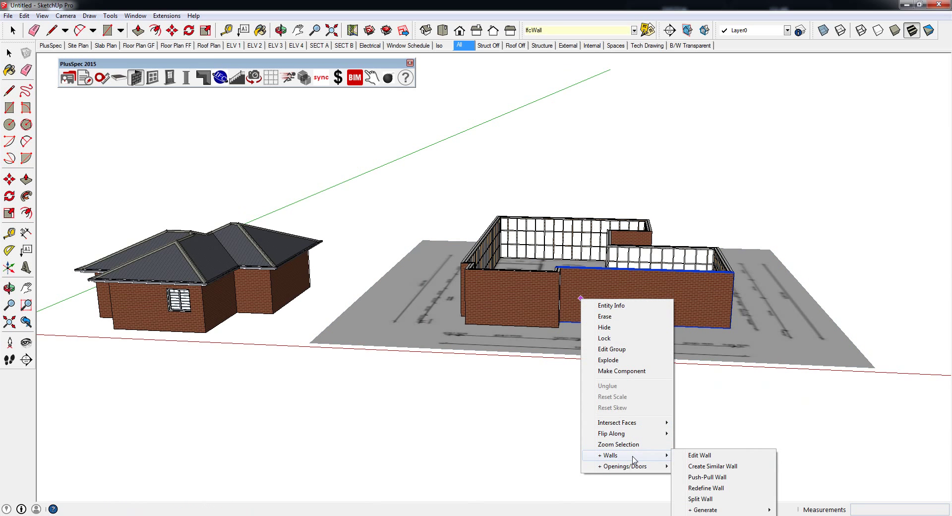
mouse_move(714, 511)
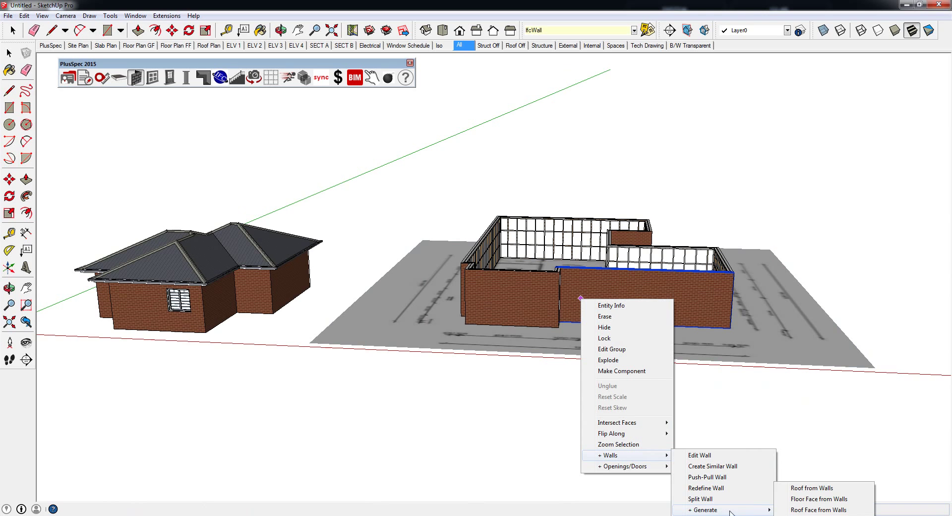
- Generate a 25-pitch hip roof from the walls using Concrete Tile with Bristile Prestige roofing
click(809, 489)
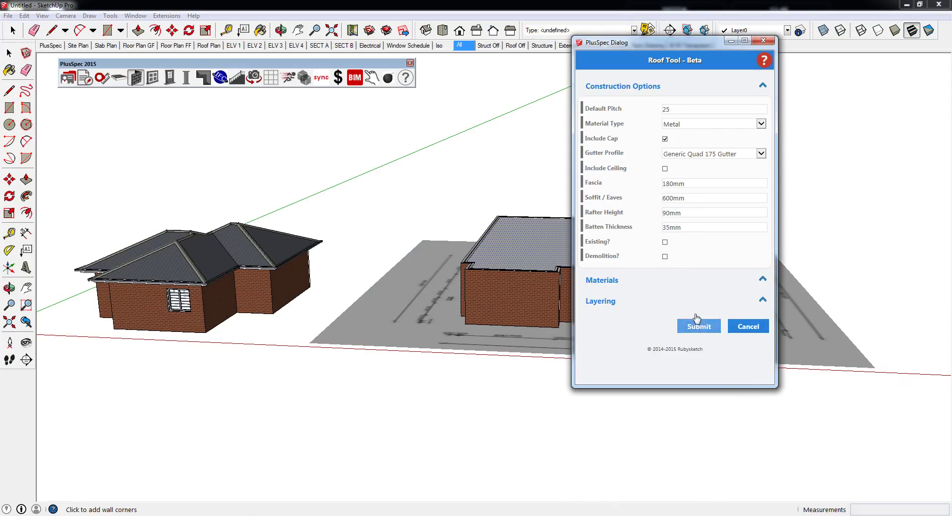
click(761, 124)
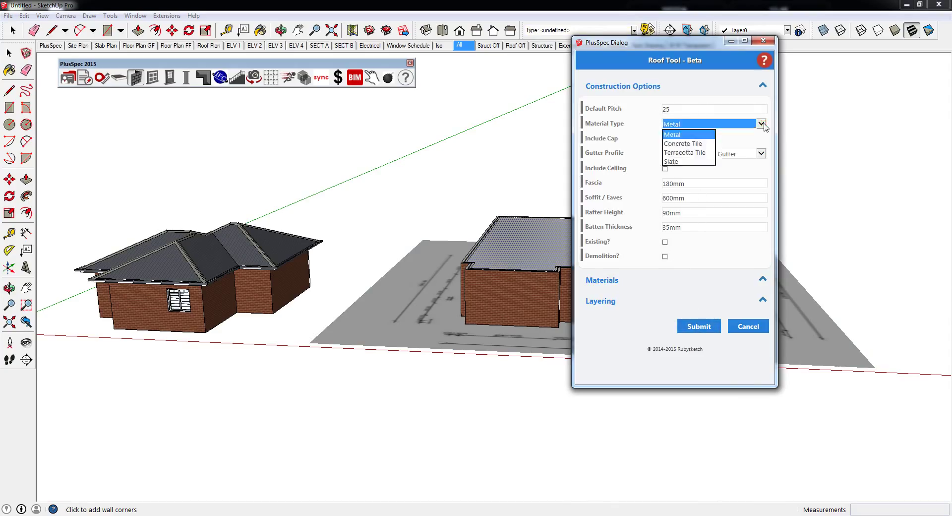
key(Escape)
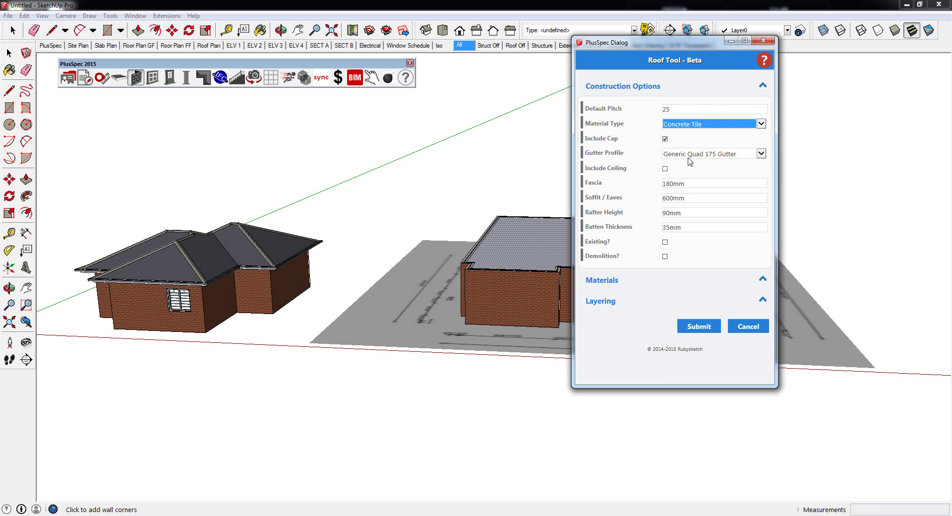
click(621, 279)
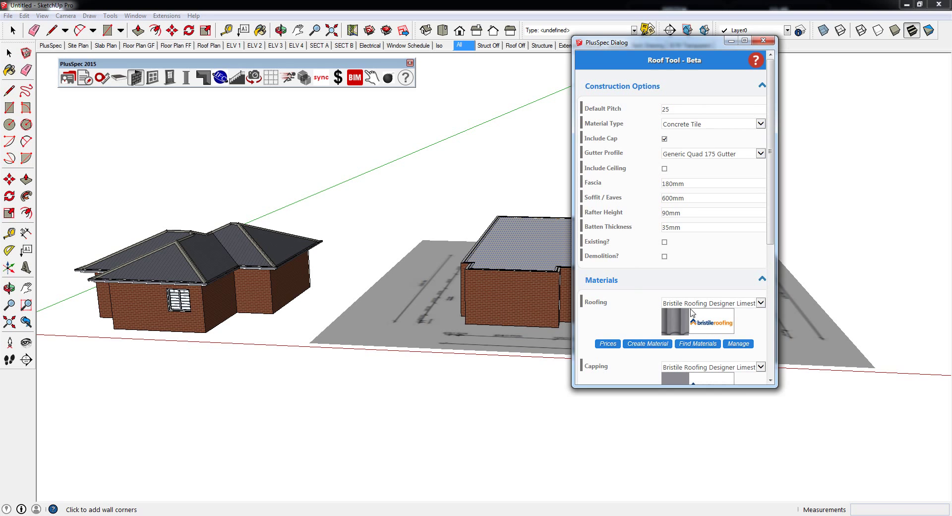
click(685, 307)
click(688, 320)
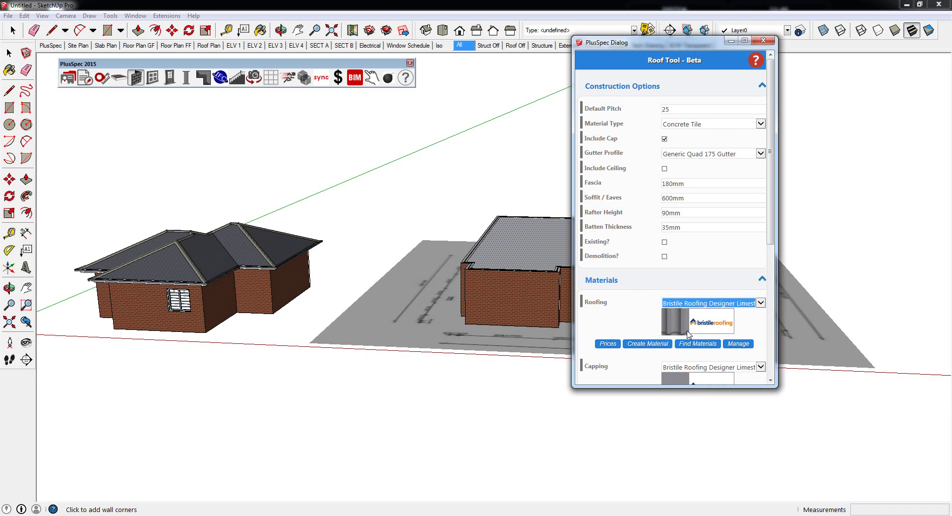
key(Down)
key(Down)
key(Down)
key(Down)
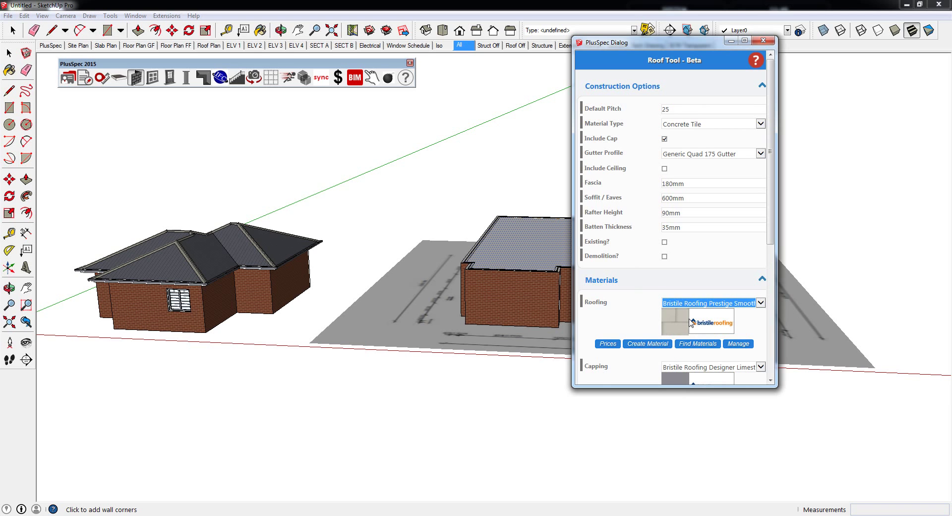
key(Down)
drag(772, 240, 763, 315)
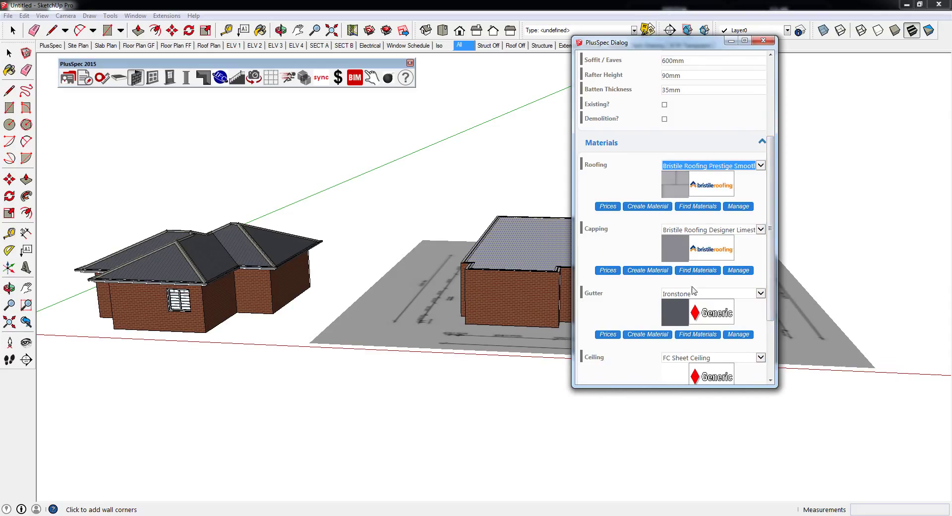
scroll(766, 293, down, 3)
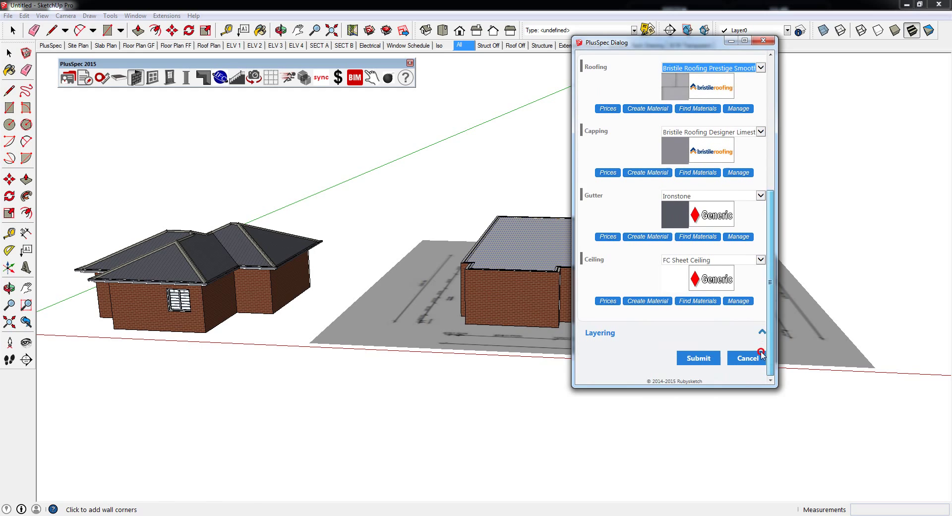
click(701, 357)
- Inspect the tiled roof, then switch to the ELV 1 scene and orbit to an aerial view
scroll(621, 289, up, 8)
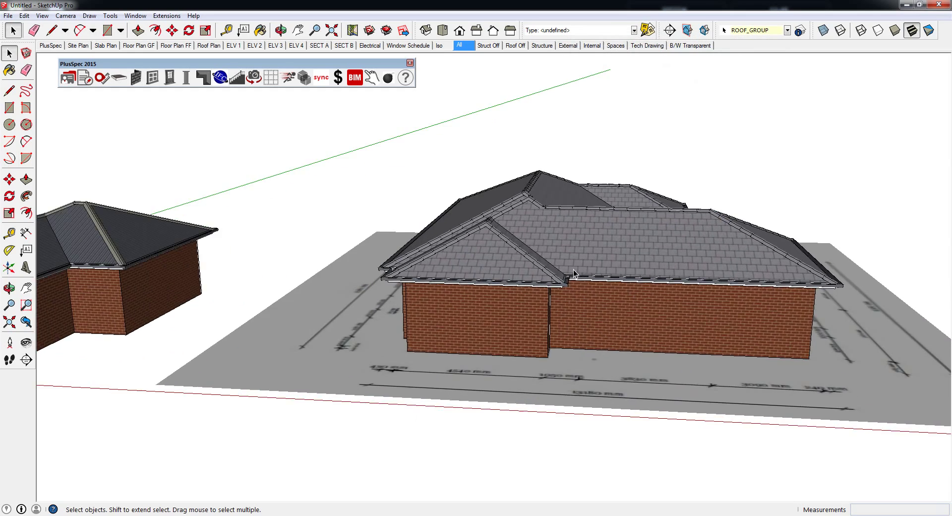
middle_drag(525, 272, 596, 269)
scroll(419, 268, up, 5)
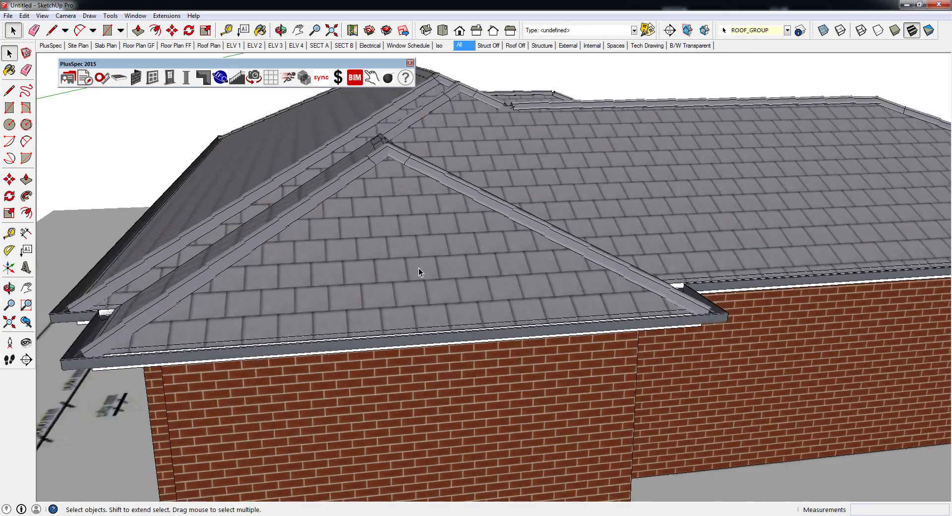
scroll(415, 266, down, 4)
scroll(415, 264, down, 5)
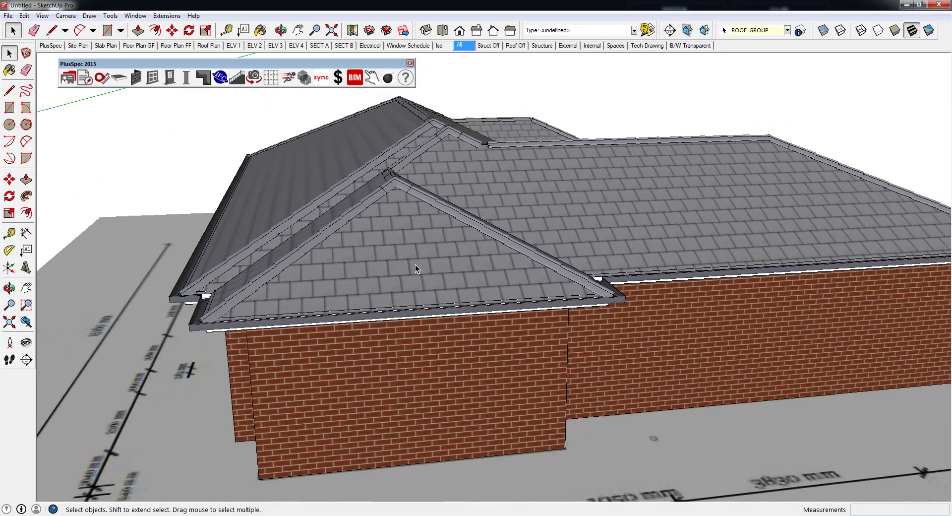
middle_drag(415, 263, 461, 213)
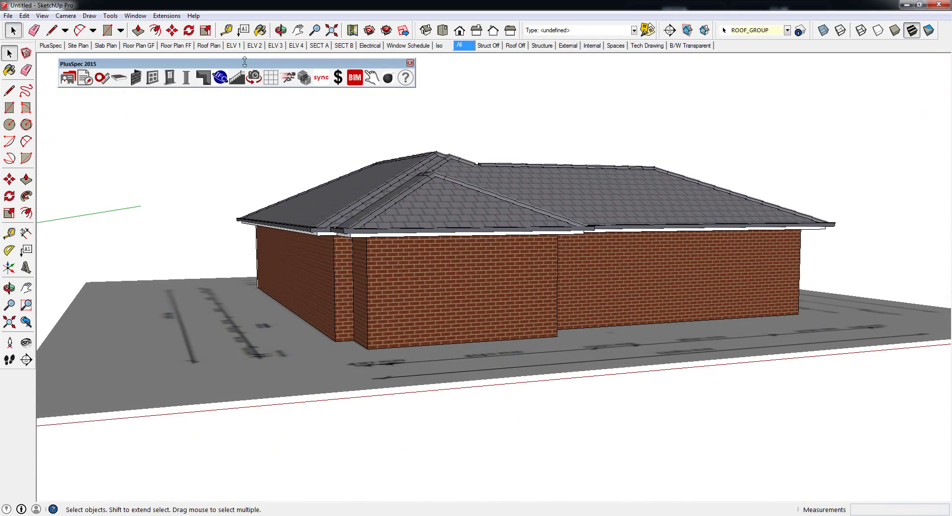
click(233, 45)
middle_drag(661, 292, 618, 282)
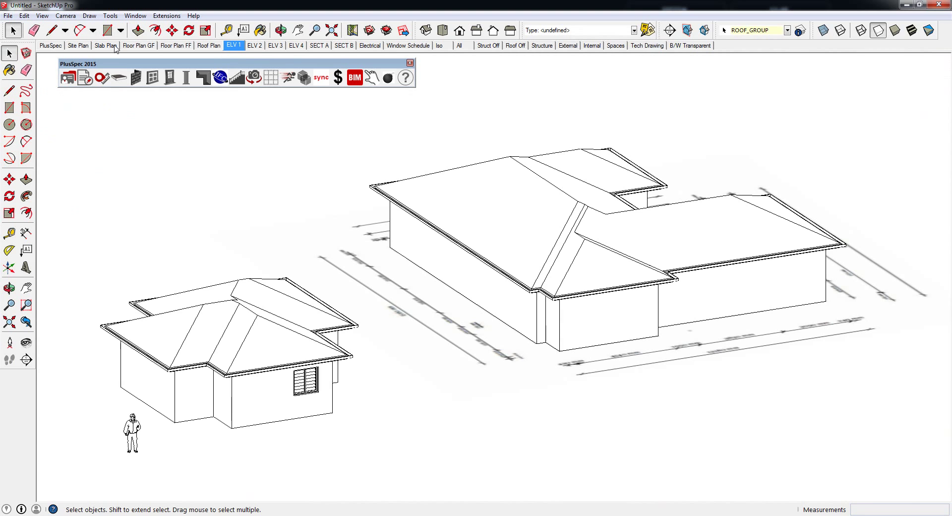
- Switch to the Floor Plan GF and Roof Off scenes and start the Wall Tool
click(138, 46)
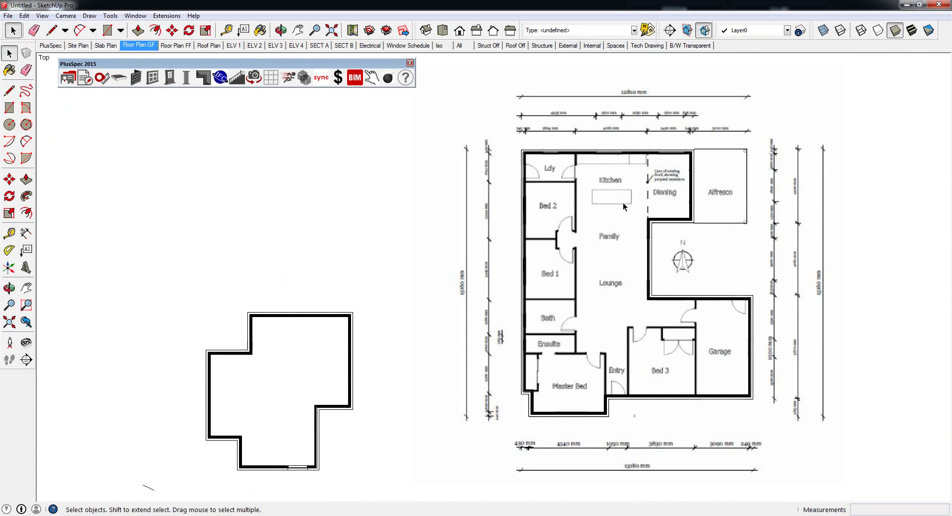
scroll(667, 210, up, 5)
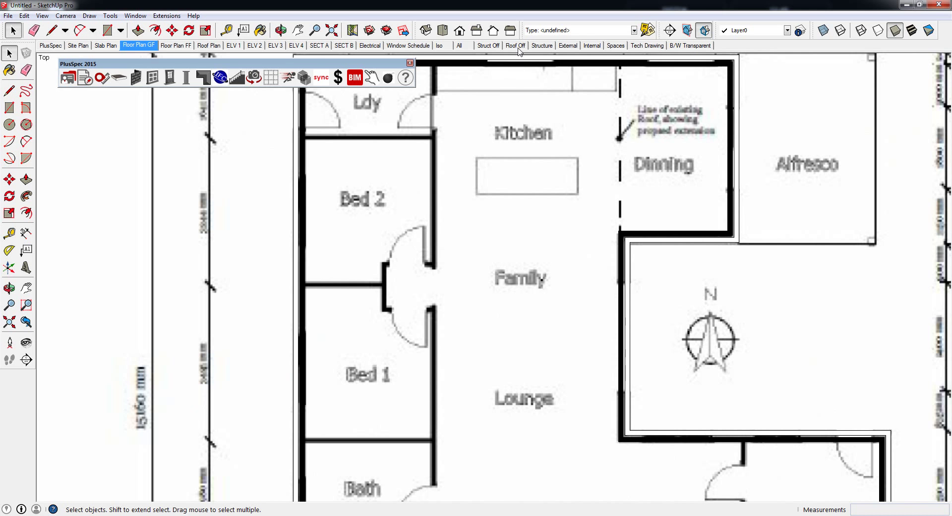
click(515, 46)
middle_drag(569, 182, 192, 110)
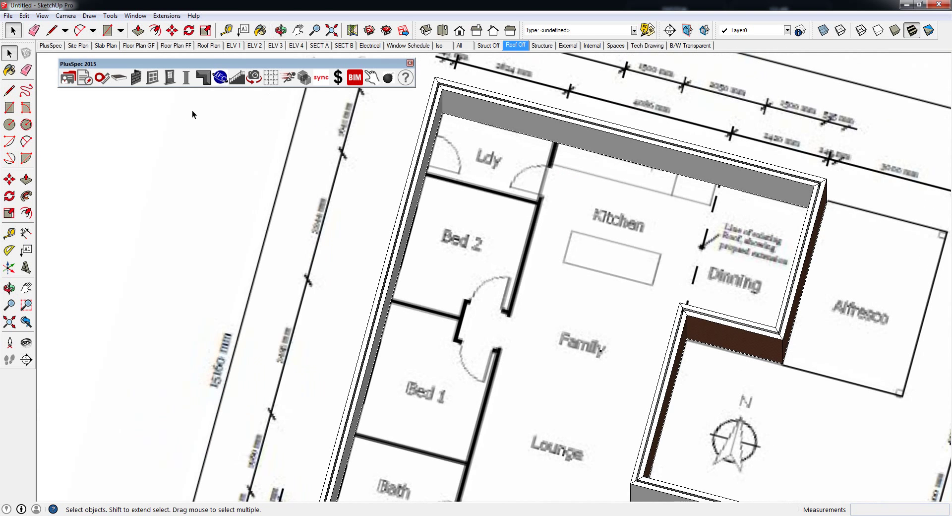
click(140, 80)
click(32, 35)
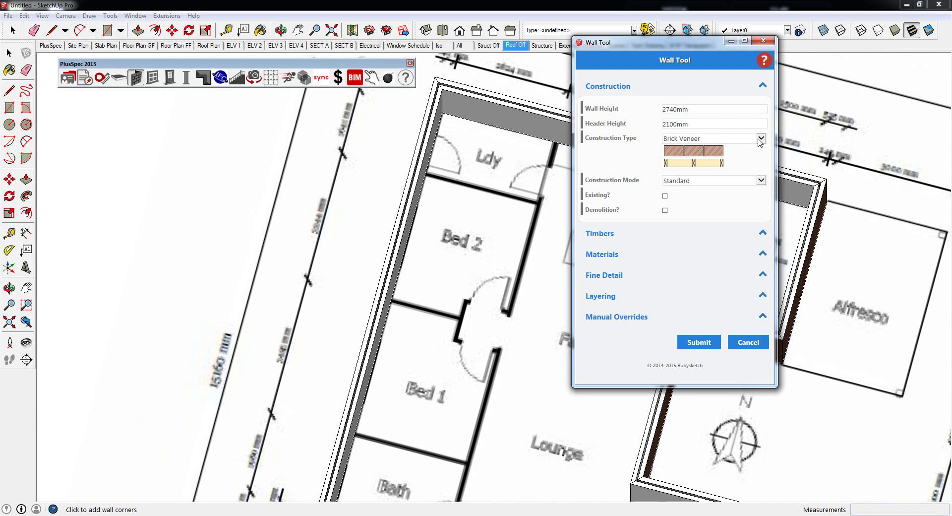
- Set the walls to Internal Only with no HomeGuard termite barrier and submit
click(760, 139)
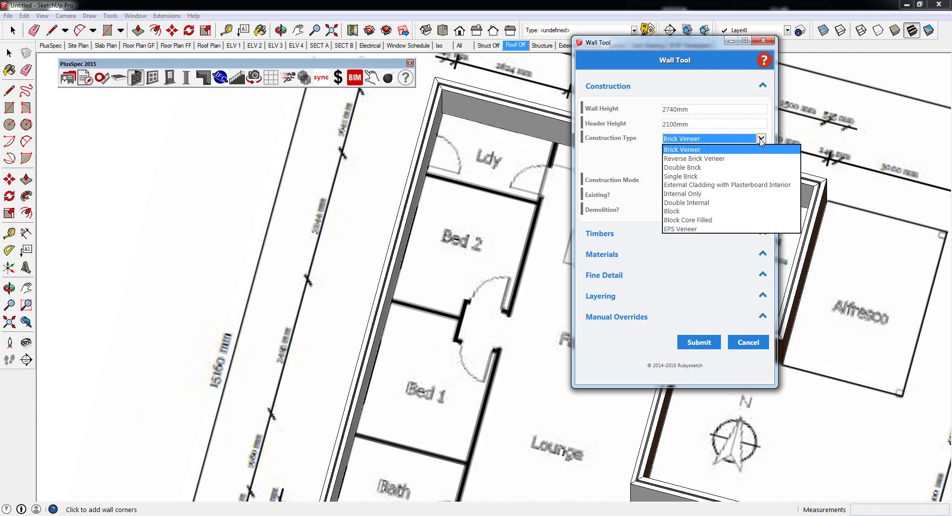
click(711, 194)
click(603, 254)
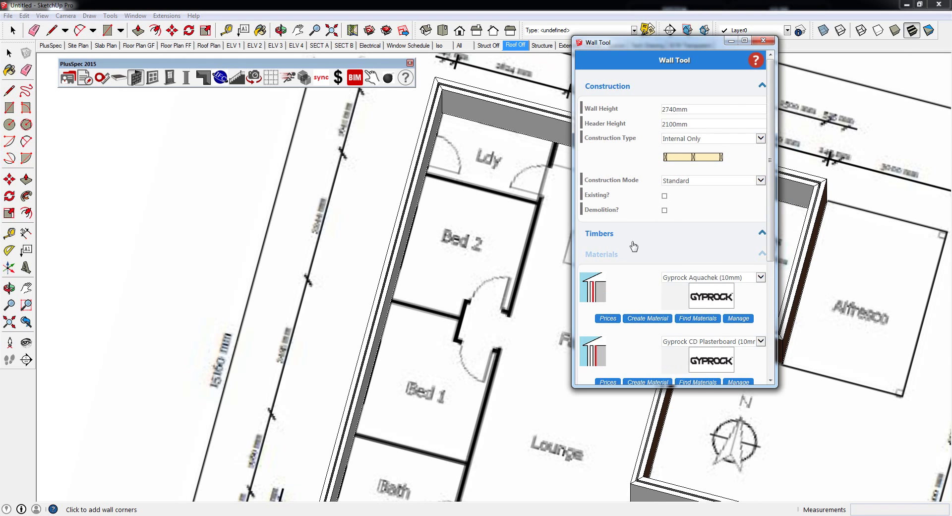
scroll(655, 234, down, 1)
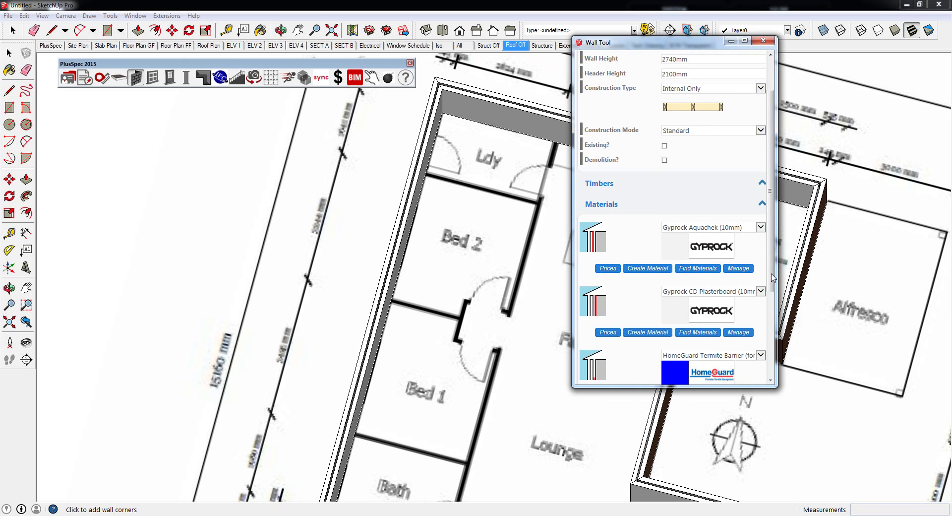
scroll(772, 277, down, 2)
click(762, 286)
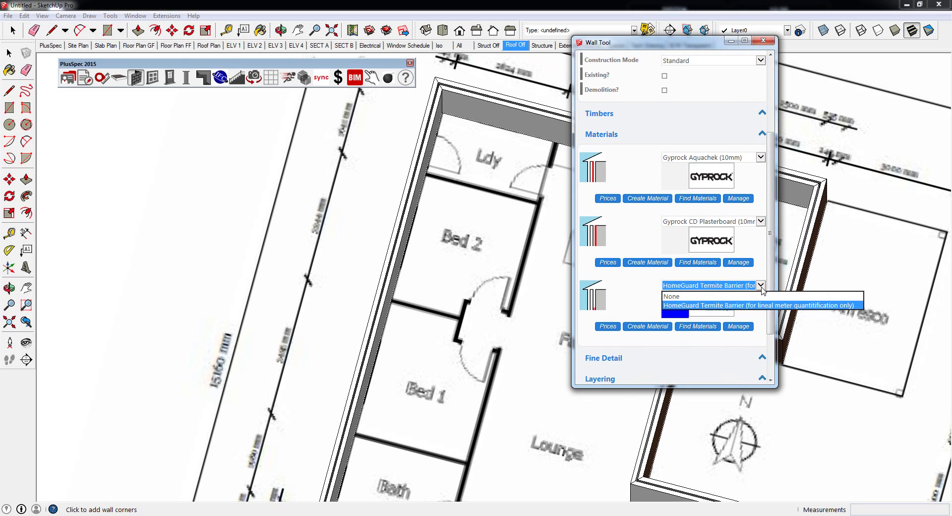
click(714, 297)
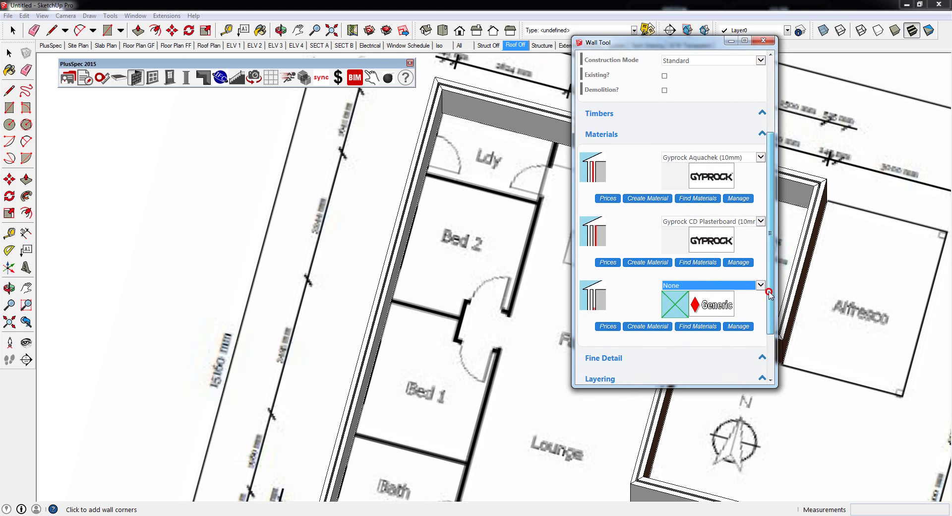
scroll(767, 297, down, 2)
click(699, 358)
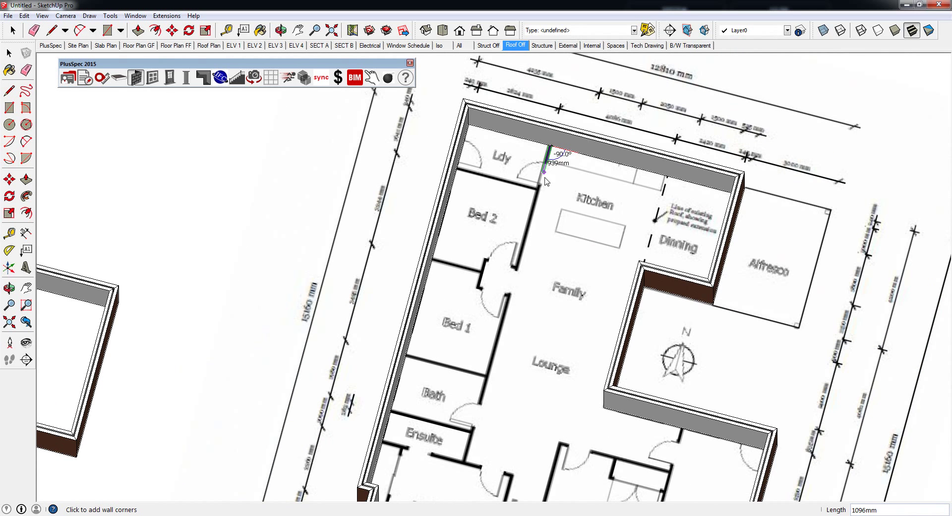
- Trace the internal wall 4437 mm to the Bed 2 wall and commit it
click(516, 269)
click(485, 262)
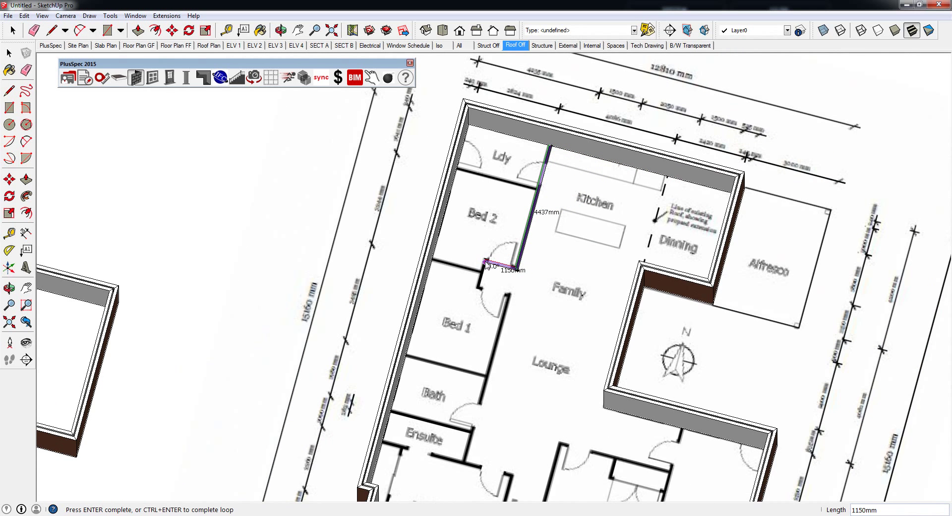
click(431, 260)
key(Return)
mouse_move(432, 262)
middle_down()
mouse_move(301, 187)
mouse_move(294, 171)
middle_up()
scroll(570, 238, up, 8)
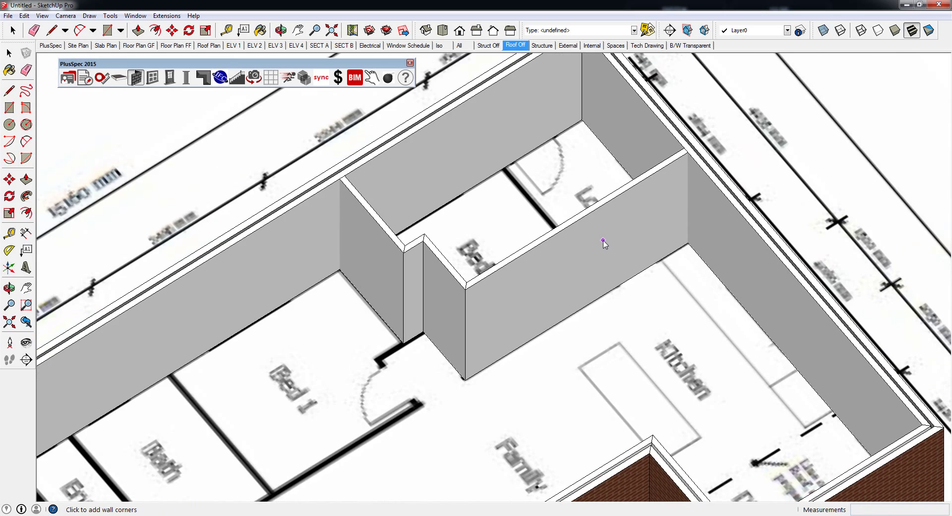
- Select the new internal wall and start the swinging Door tool
key(space)
click(614, 240)
middle_drag(613, 243, 550, 237)
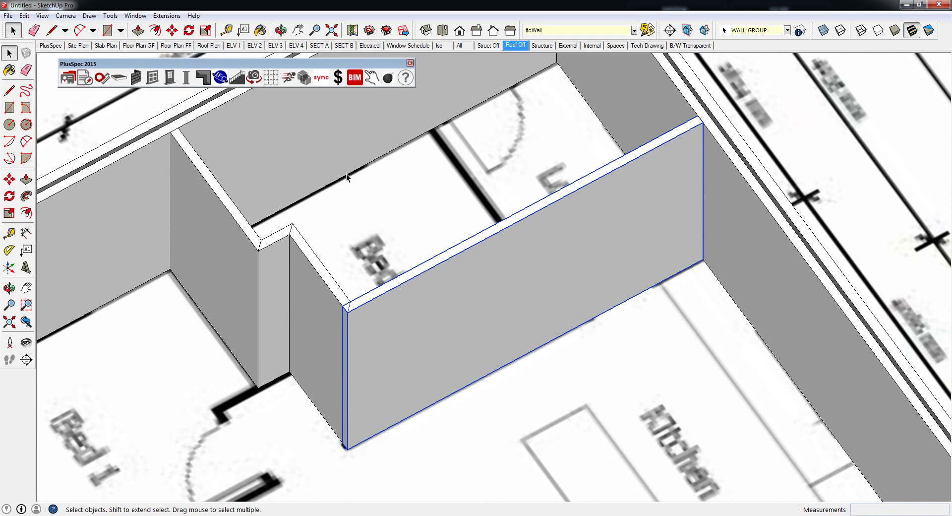
click(170, 78)
click(14, 31)
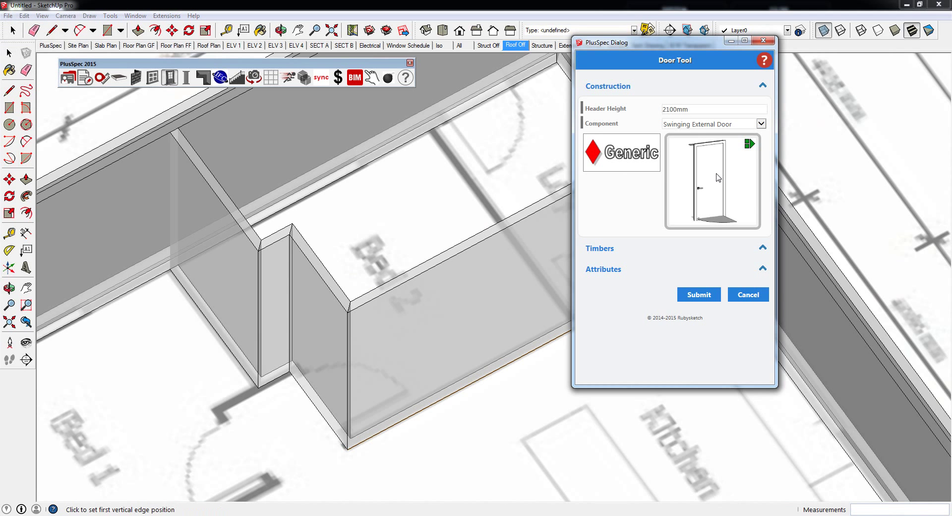
- Insert a 770 mm-wide swinging door into the new internal wall
click(702, 296)
click(653, 288)
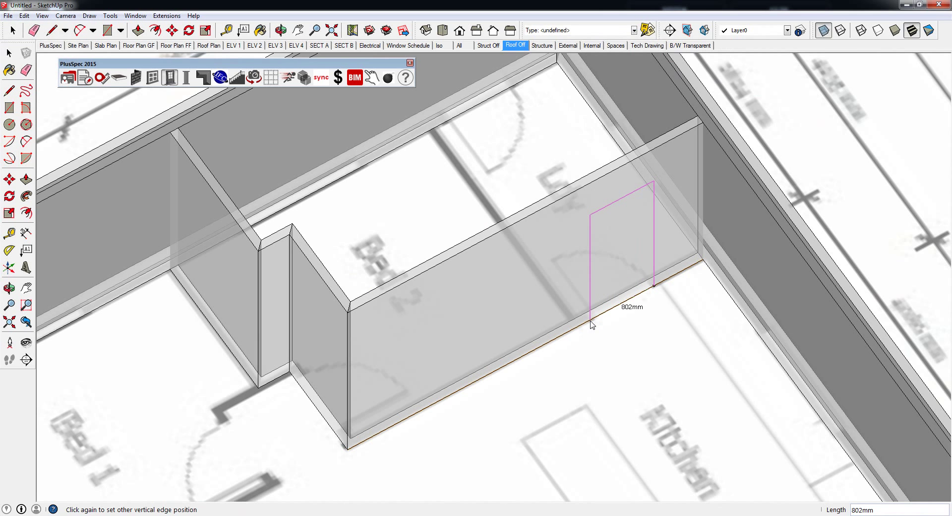
text(770)
key(Return)
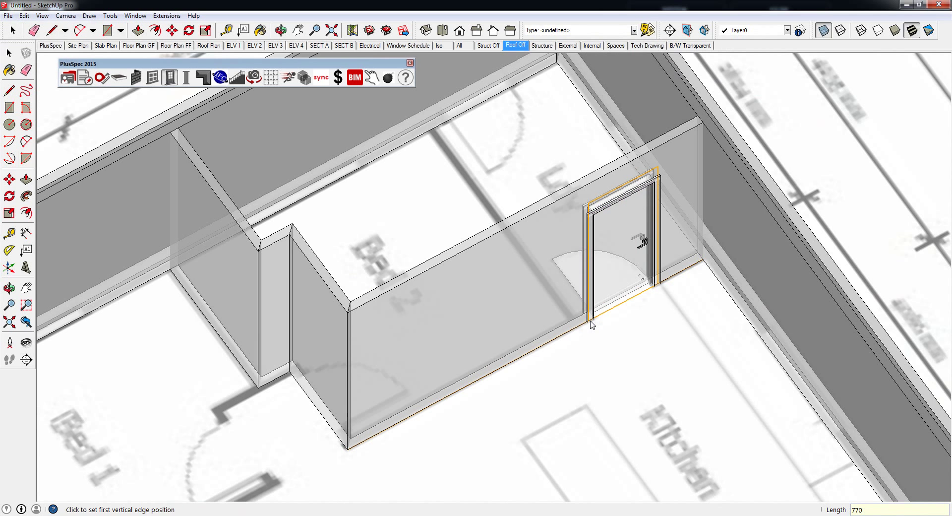
- Pull back to view the whole house and switch to the All scene
middle_drag(633, 241, 614, 250)
scroll(589, 287, down, 3)
scroll(553, 304, up, 3)
middle_drag(554, 304, 595, 268)
scroll(618, 238, down, 5)
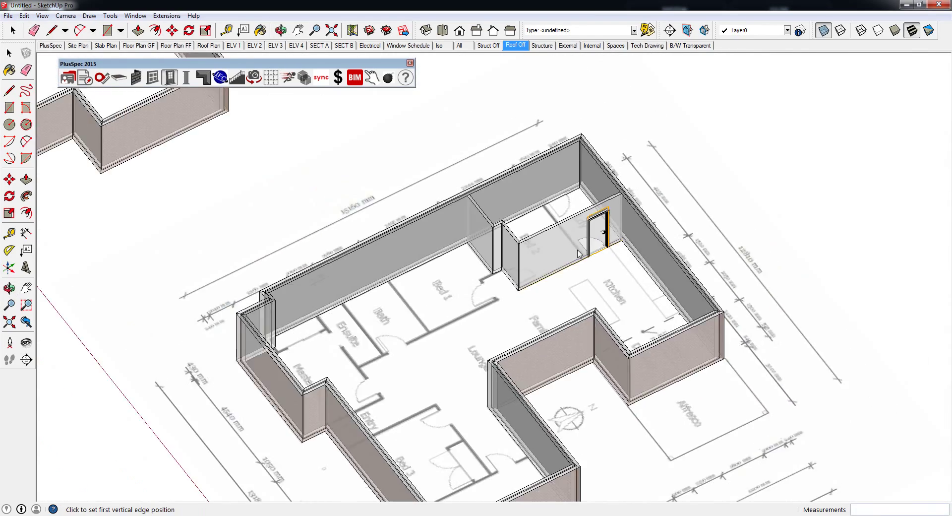
middle_drag(618, 238, 506, 149)
key(space)
click(459, 45)
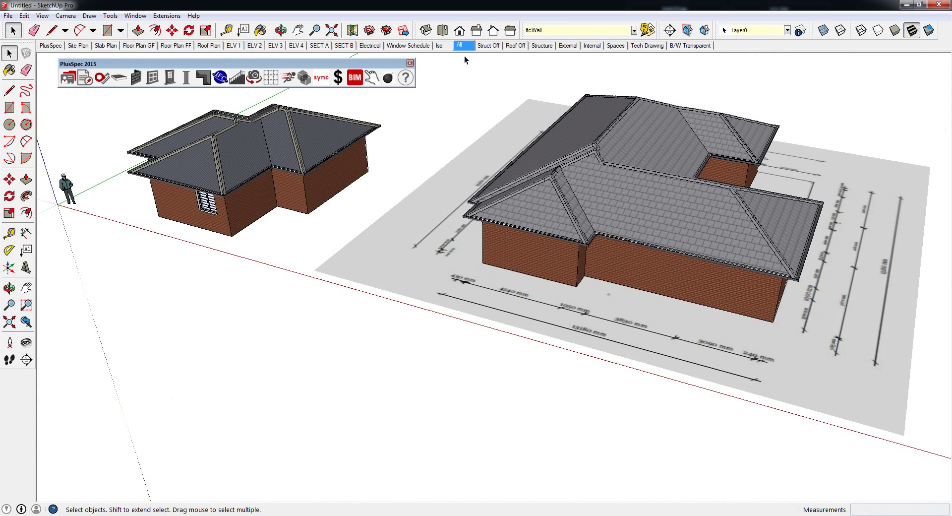
mouse_move(545, 233)
middle_down()
mouse_move(552, 240)
mouse_move(481, 316)
mouse_move(559, 250)
mouse_move(535, 233)
middle_up()
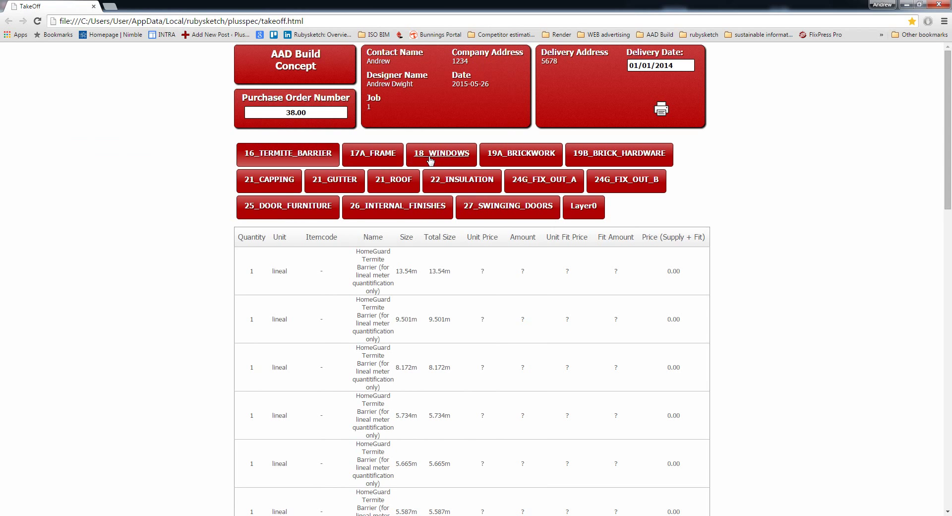
- Review the 24G_FIX_OUT_B, 24G_FIX_OUT_A and swinging door listings, confirming one Style 1 (770x2100) door, then minimise Chrome
click(605, 183)
click(563, 182)
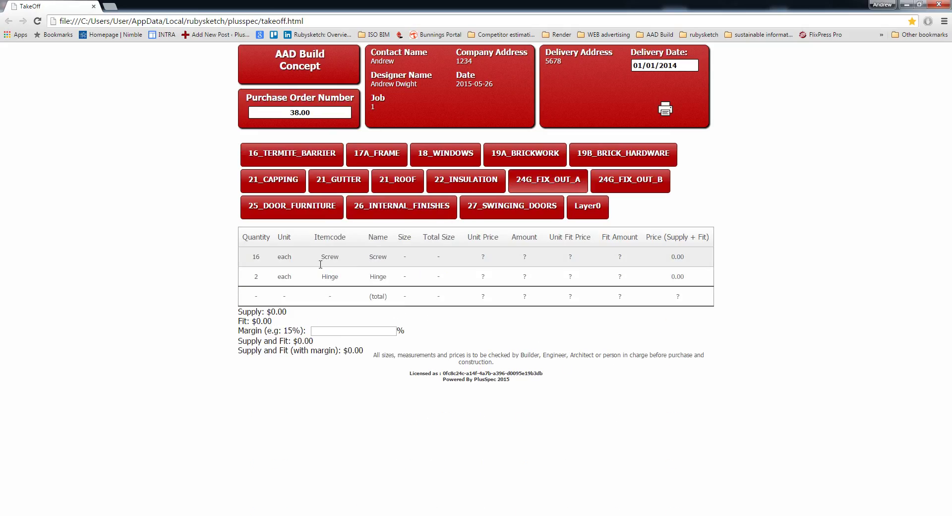
click(490, 208)
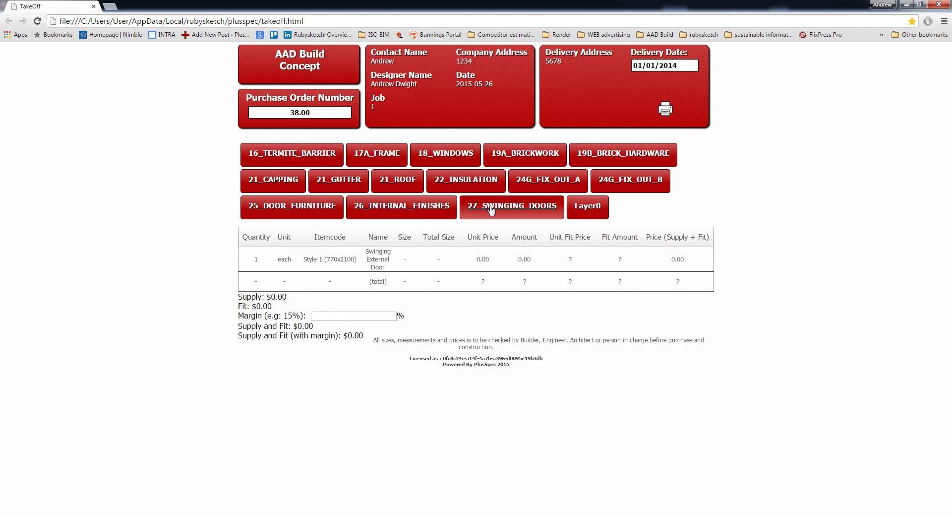
drag(355, 258, 319, 259)
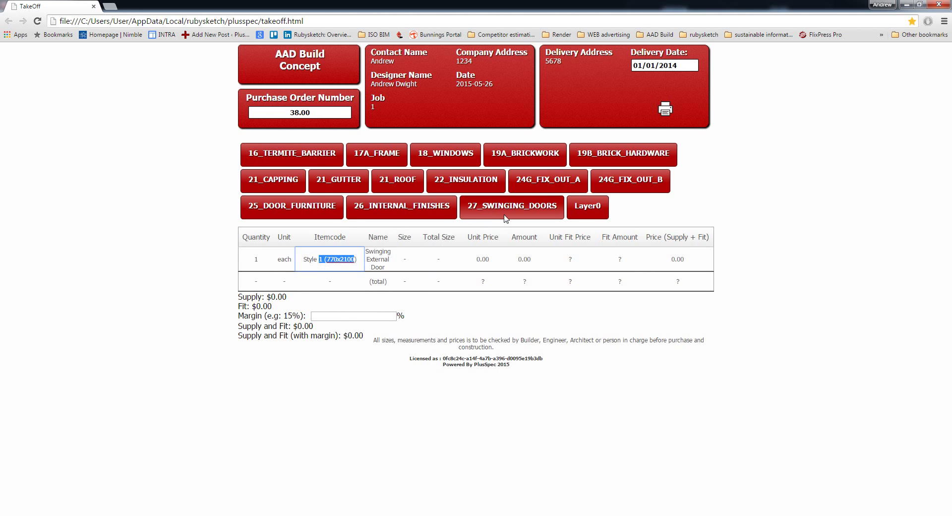
click(906, 5)
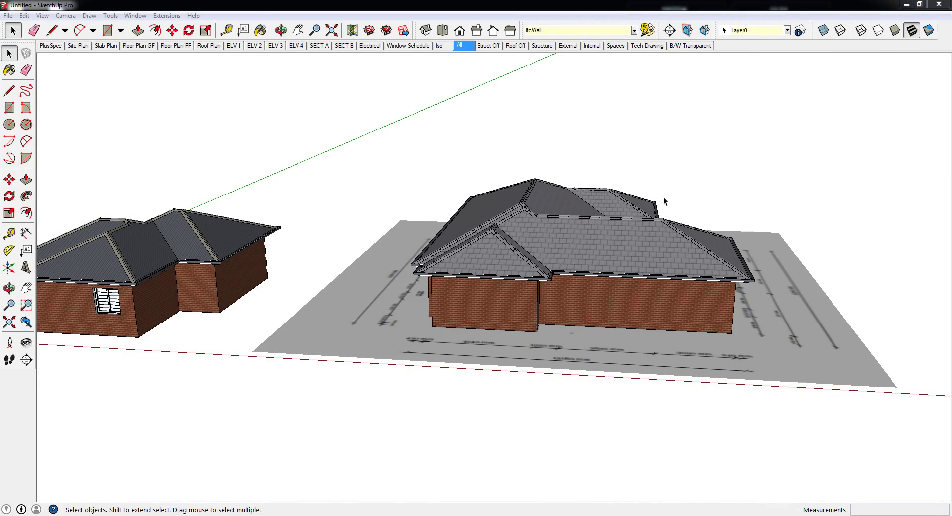
drag(603, 255, 548, 298)
key(space)
scroll(549, 299, up, 5)
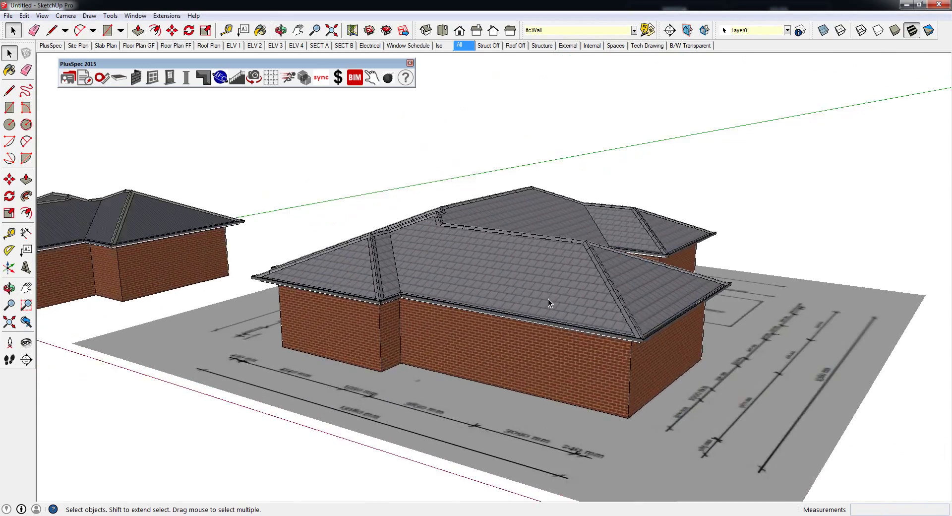
middle_drag(560, 312, 315, 263)
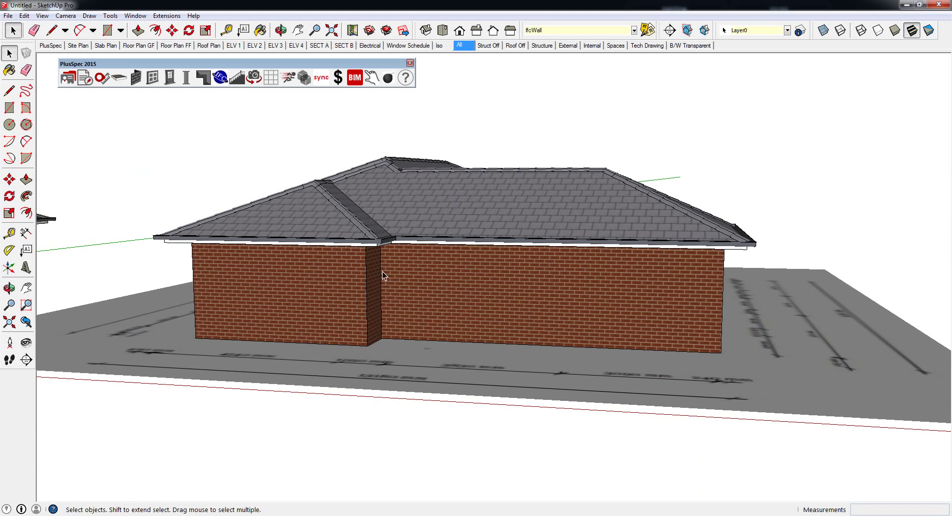
middle_drag(407, 275, 366, 294)
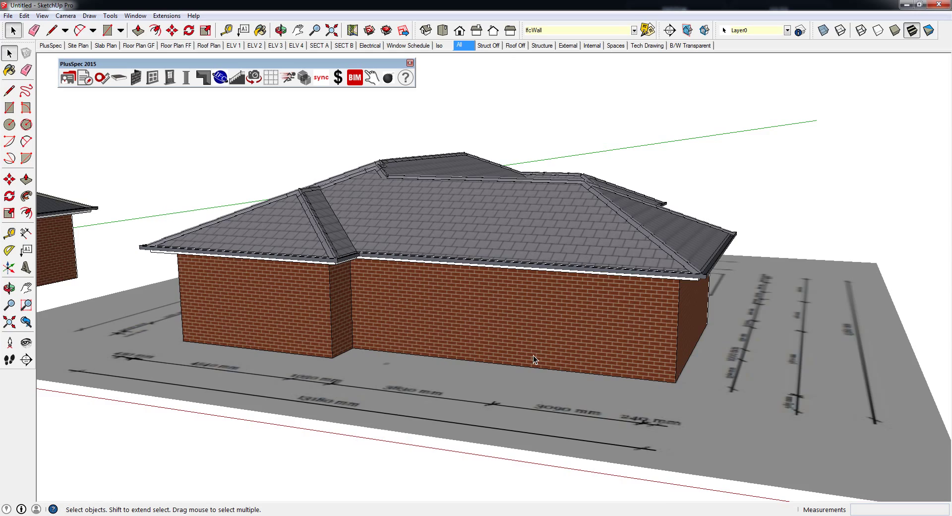
middle_drag(533, 355, 736, 362)
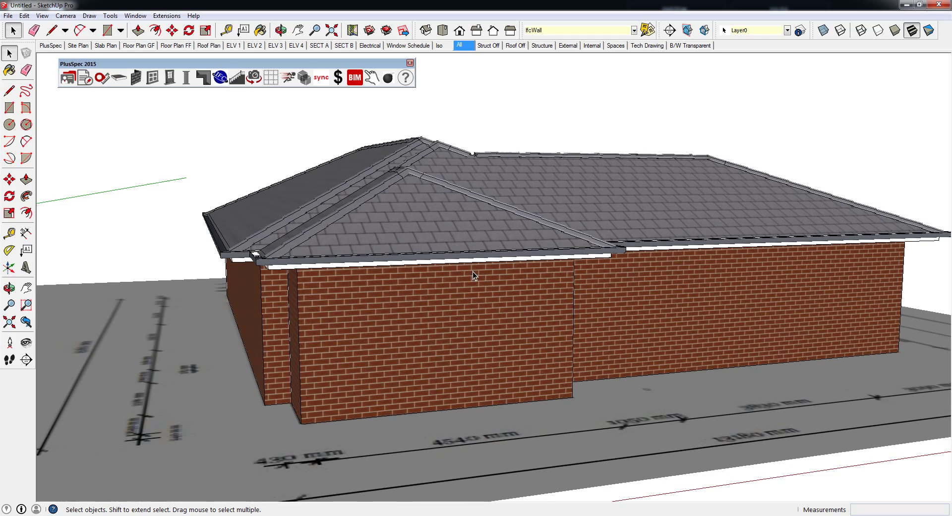
middle_drag(472, 272, 280, 248)
middle_drag(641, 306, 534, 300)
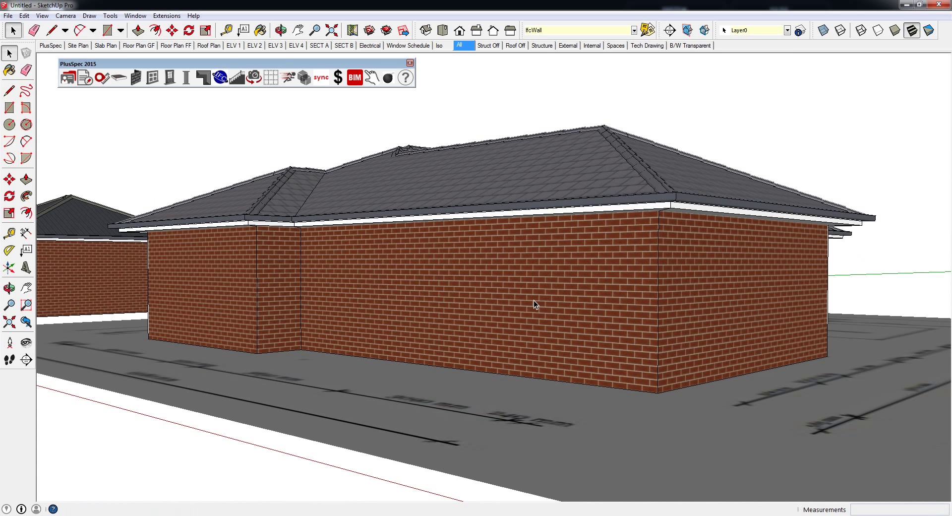
mouse_move(533, 300)
middle_down()
mouse_move(651, 314)
mouse_move(578, 272)
mouse_move(589, 336)
mouse_move(618, 338)
middle_up()
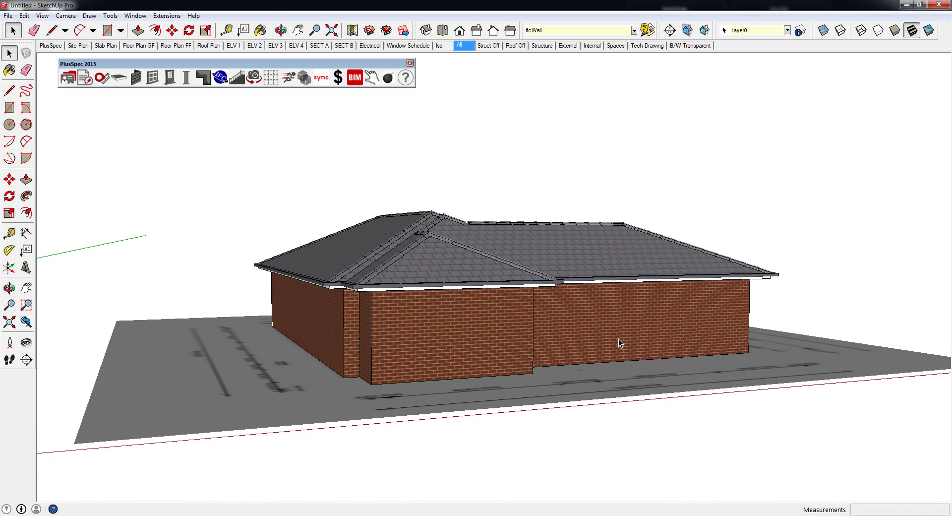
scroll(572, 329, up, 3)
middle_drag(570, 326, 380, 330)
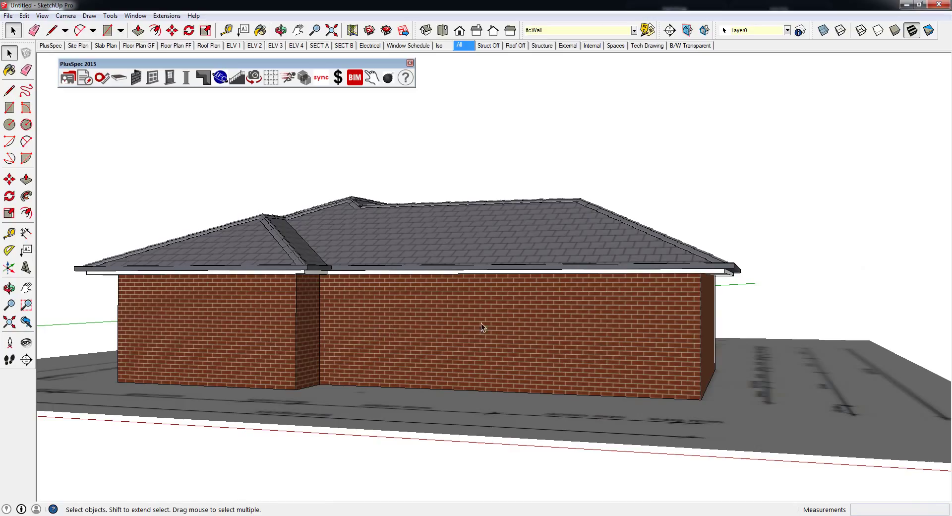